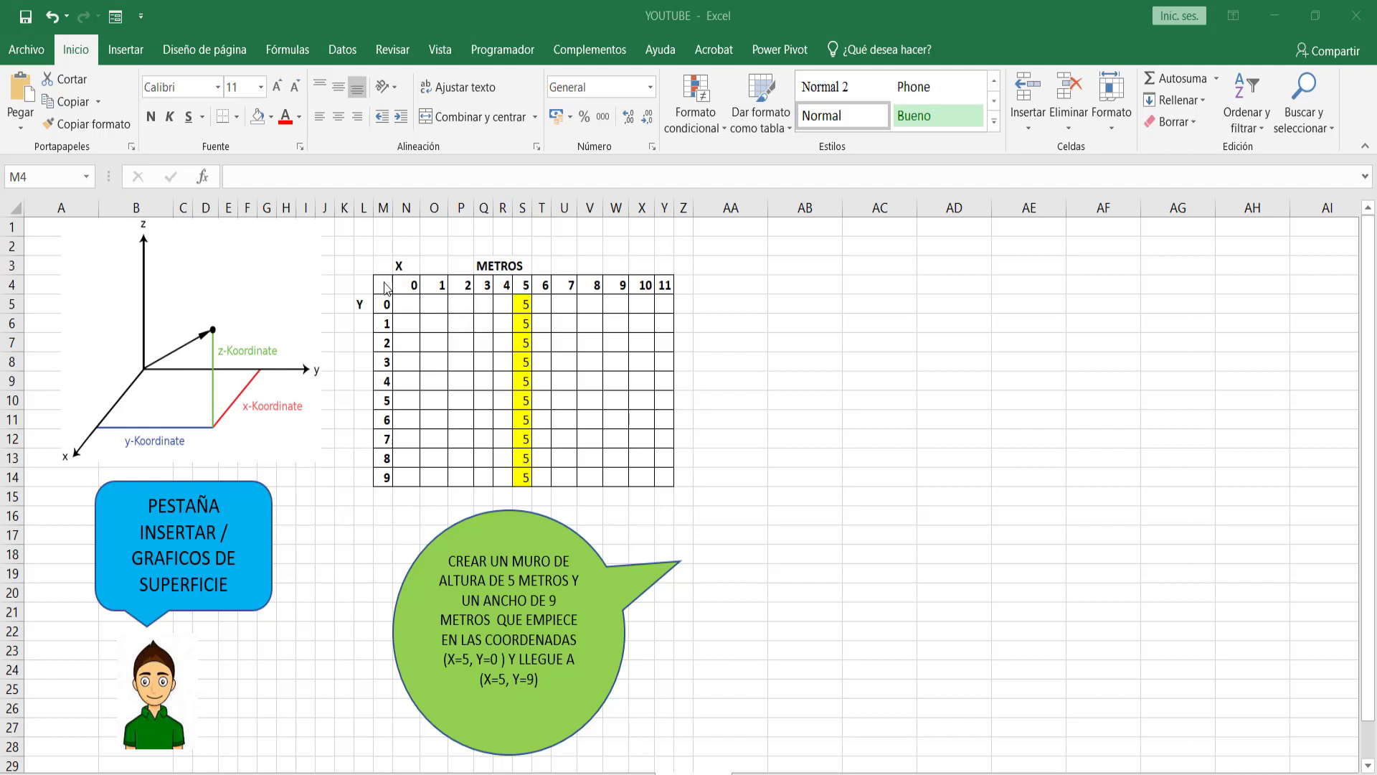
Step: Insert a filled 3-D surface chart from the table in M4:Y14 and place it beside the table
key("ctrl+a")
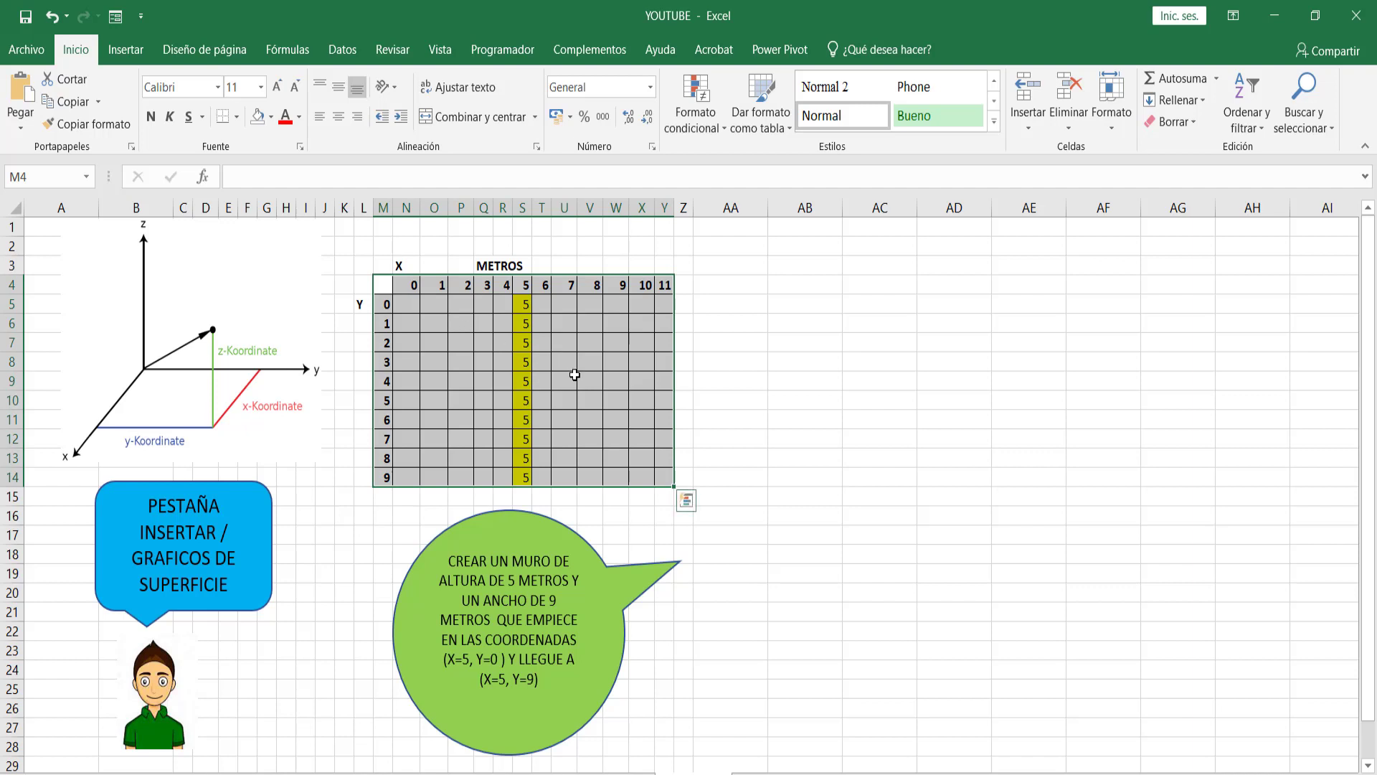
left_click(129, 49)
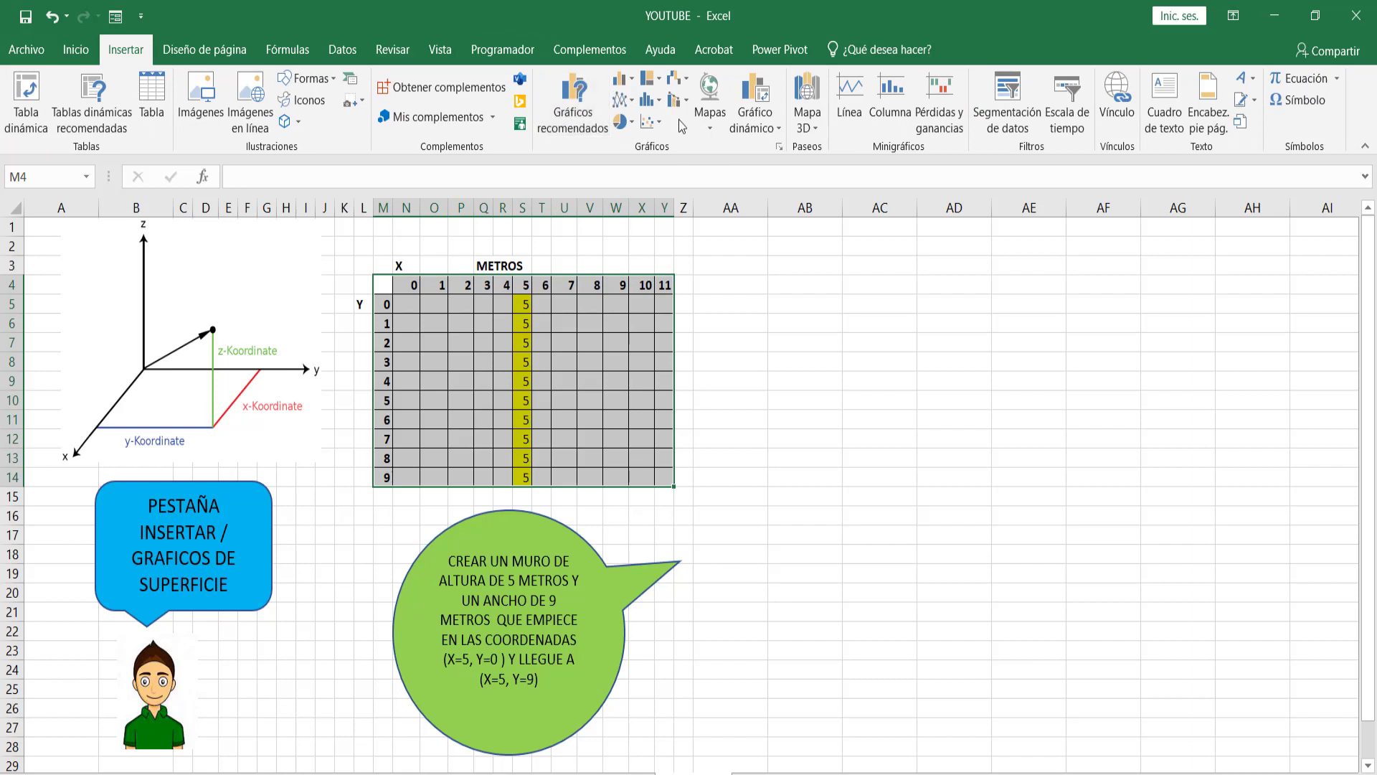
left_click(688, 84)
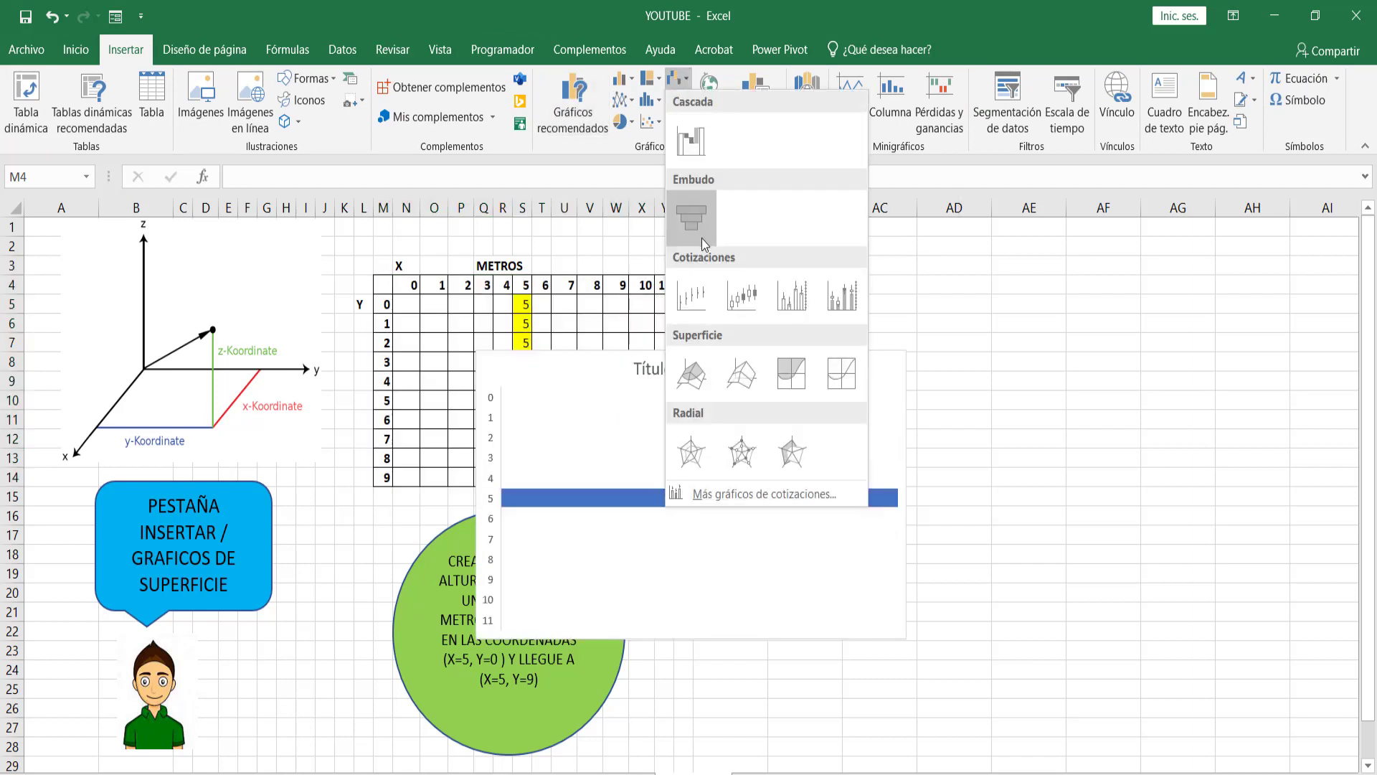
left_click(695, 374)
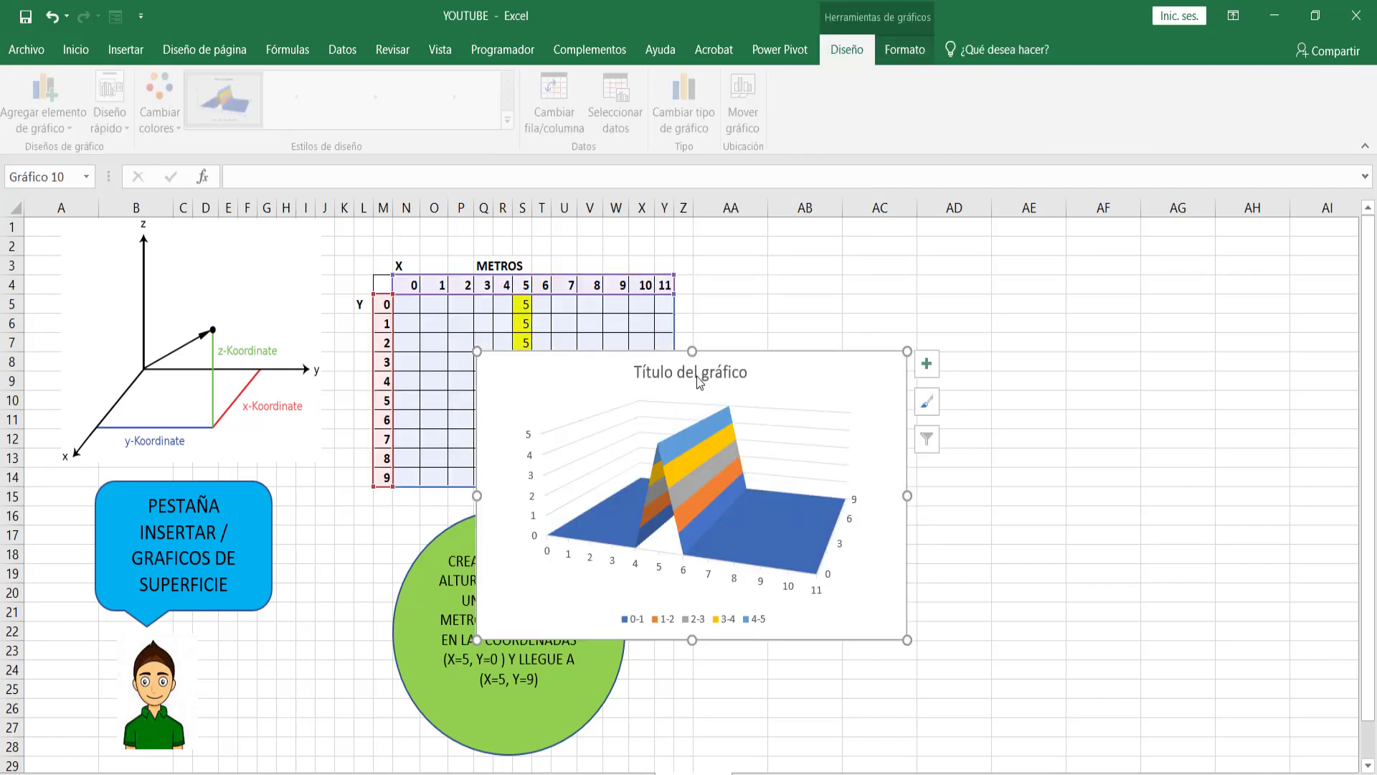
left_click_drag(849, 366, 1108, 285)
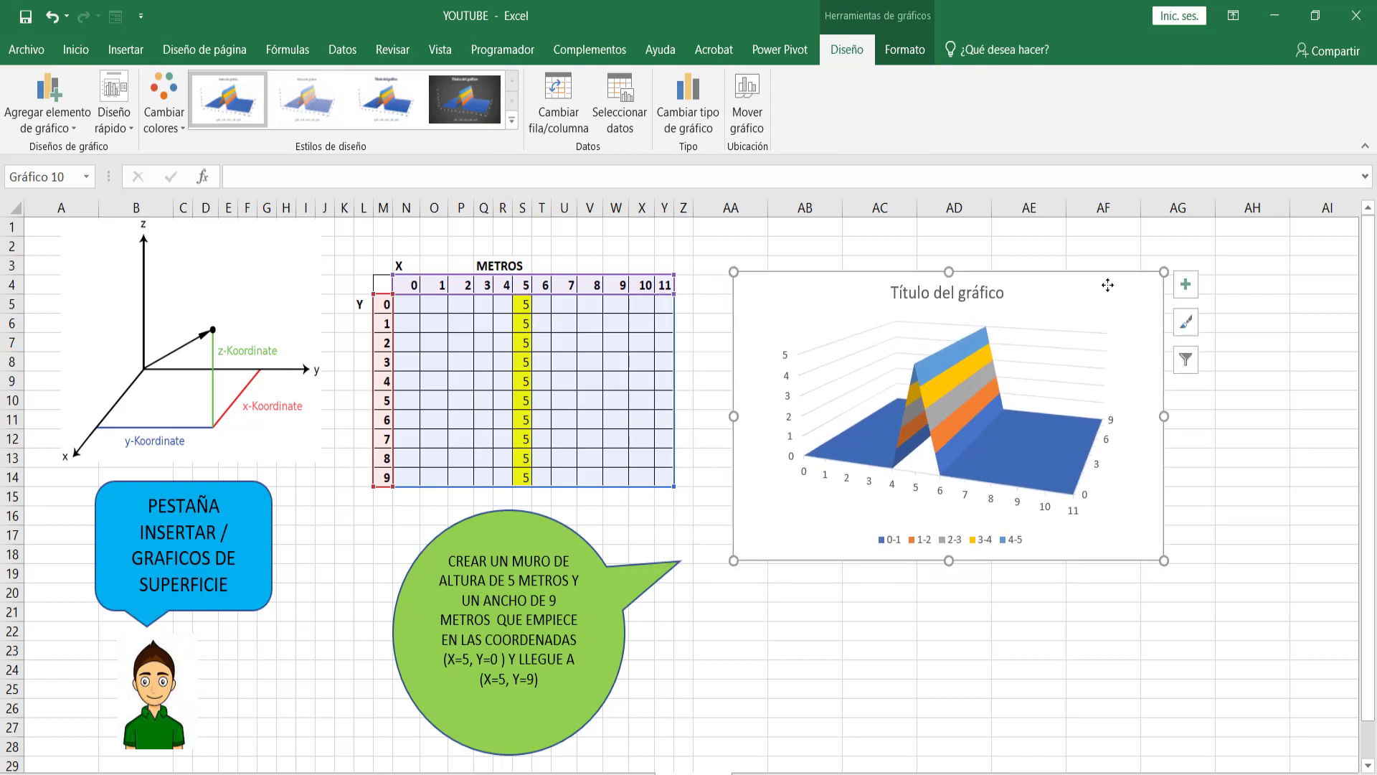
Step: Apply the second design style to the surface chart, then enlarge and reposition it to cover roughly columns AA to AI, rows 1 to 25
left_click(307, 96)
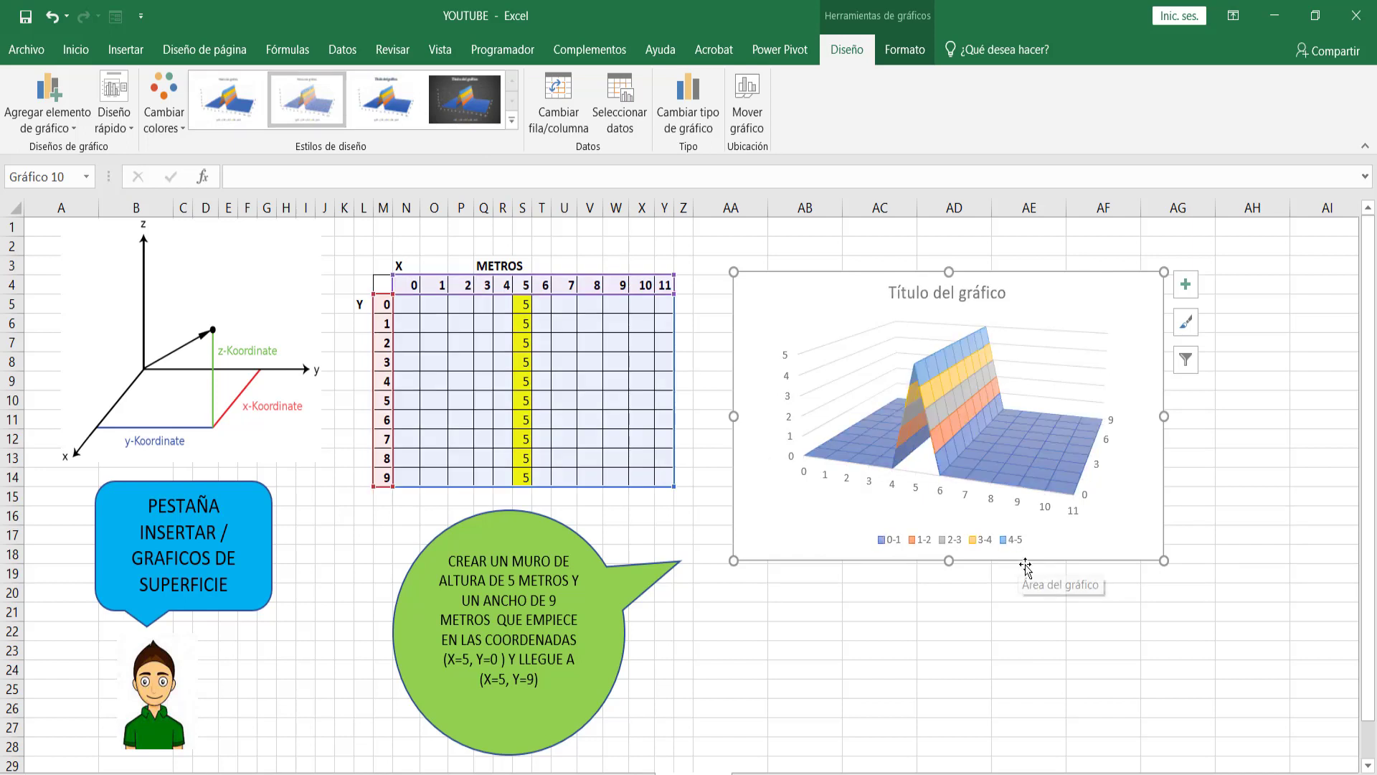
left_click_drag(1169, 563, 1293, 718)
left_click_drag(1300, 729, 1327, 739)
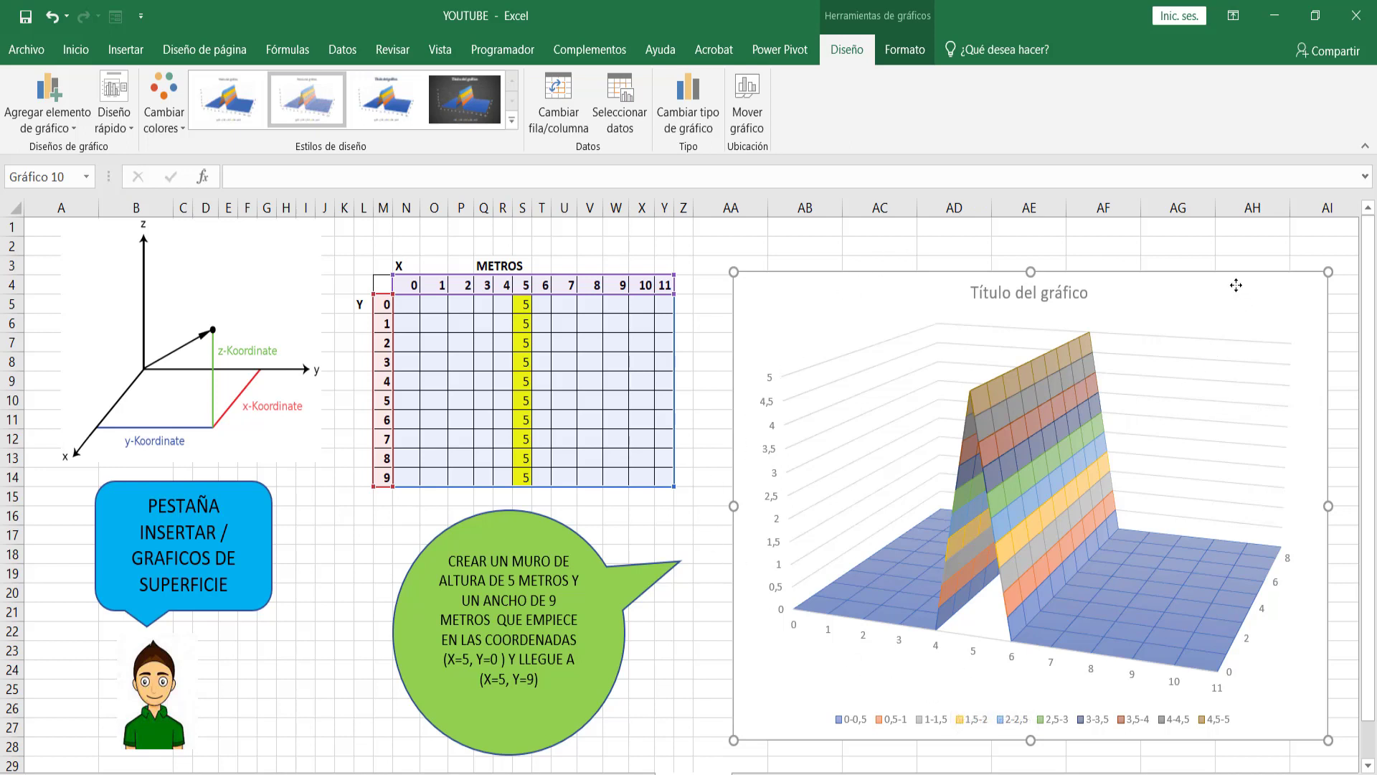
left_click_drag(1232, 283, 1228, 253)
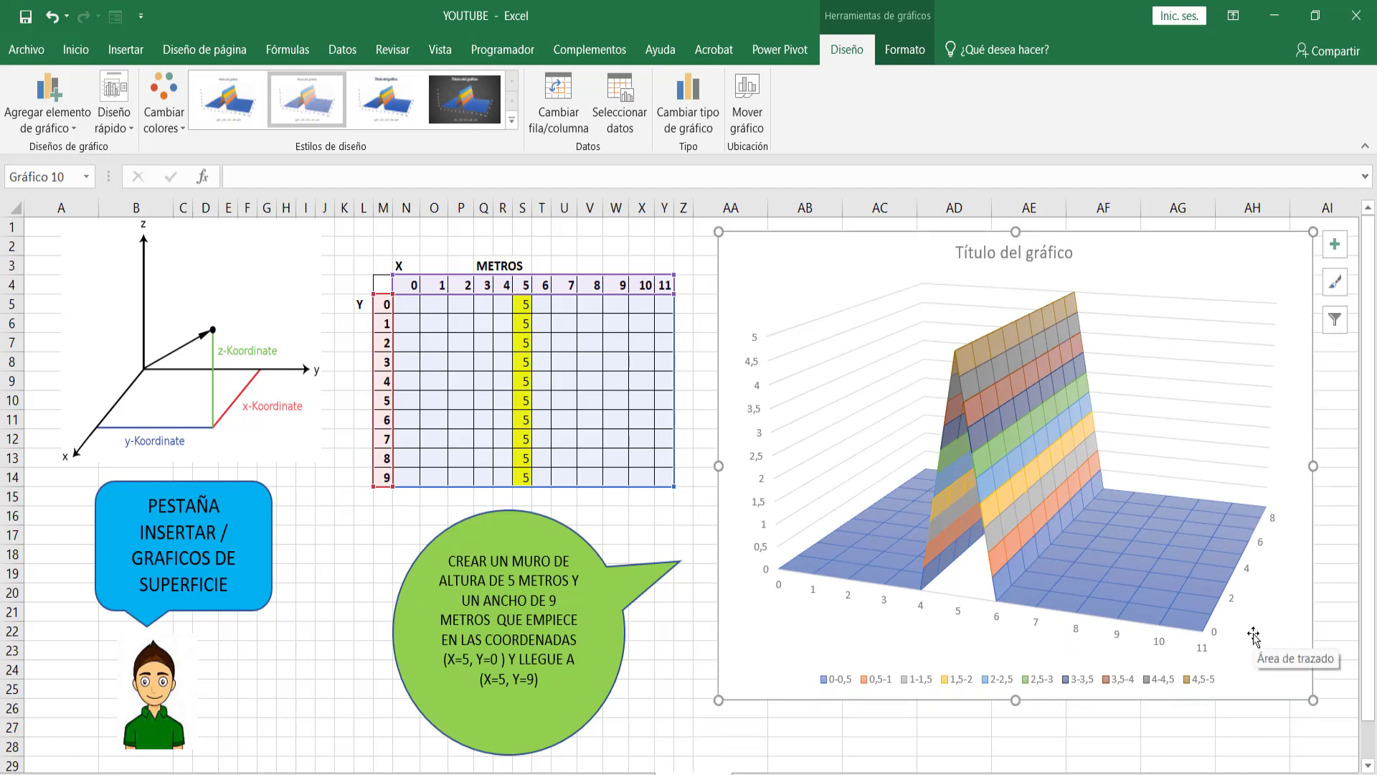
Step: Add axis titles to the chart and set the vertical axis title to "EJE Z - ALTURA"
left_click(1337, 251)
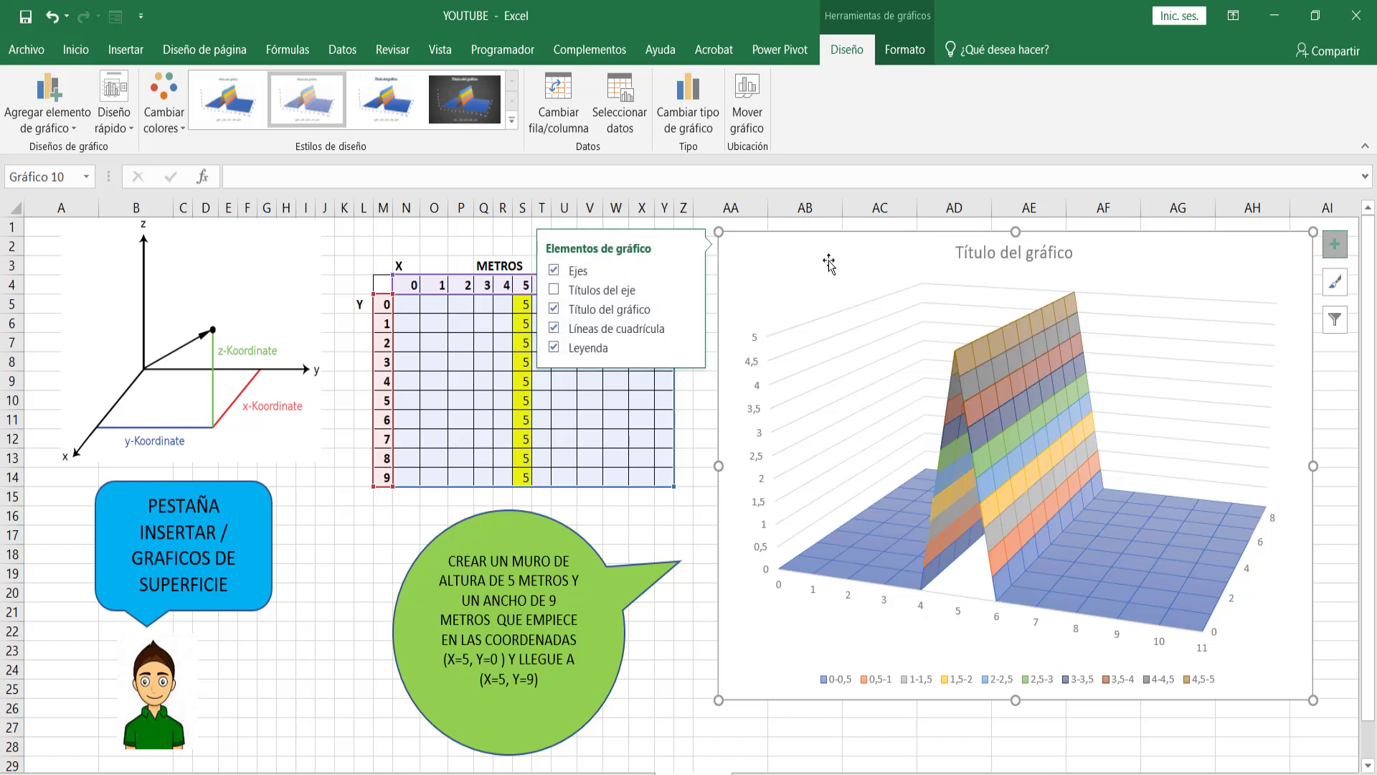
left_click(555, 290)
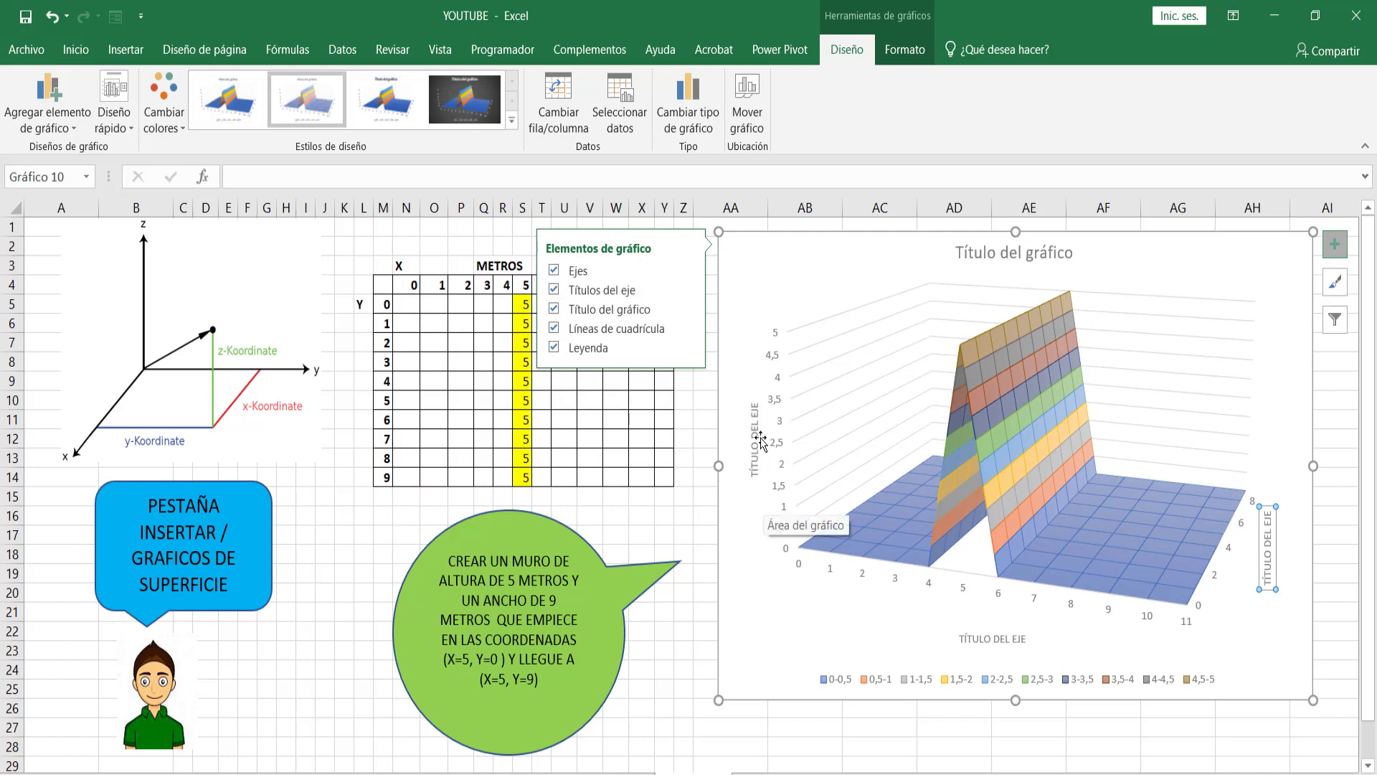
left_click(755, 468)
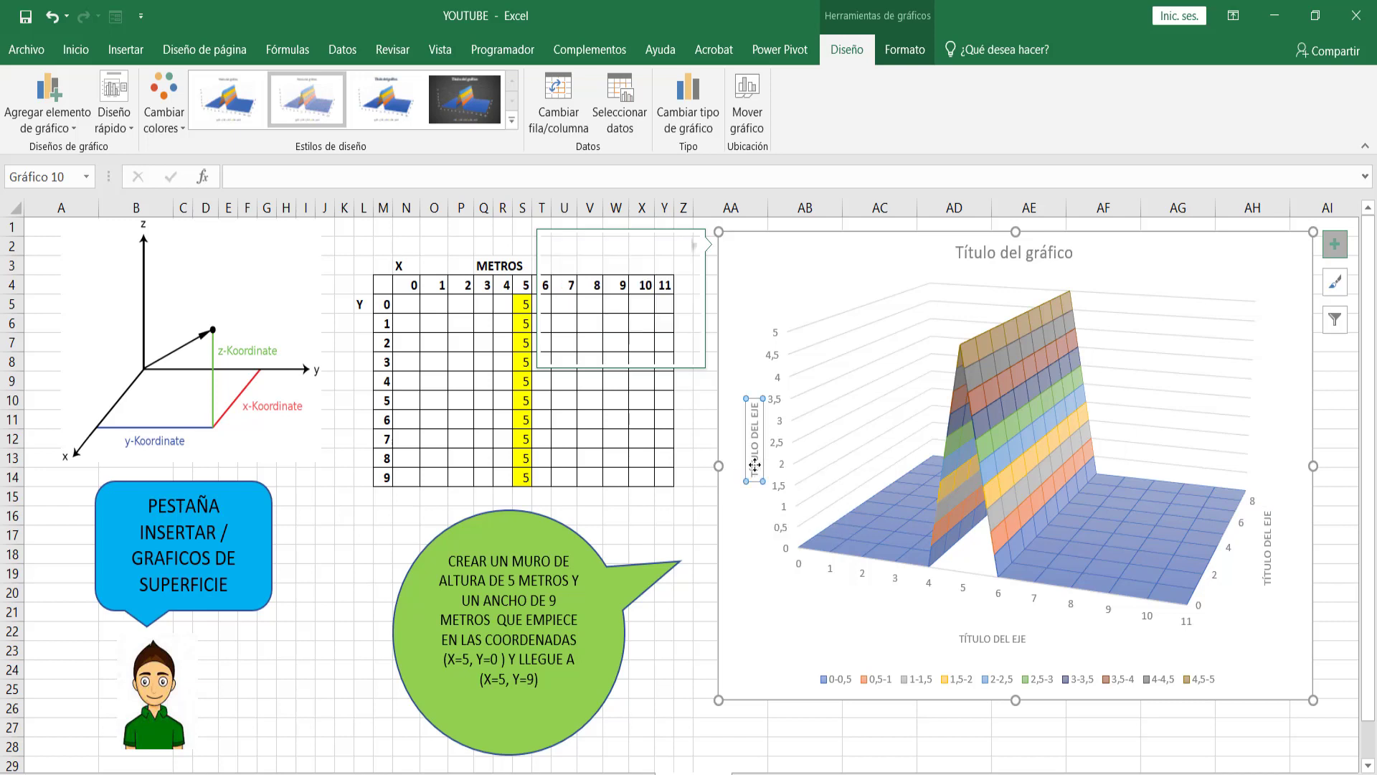
double_click(755, 466)
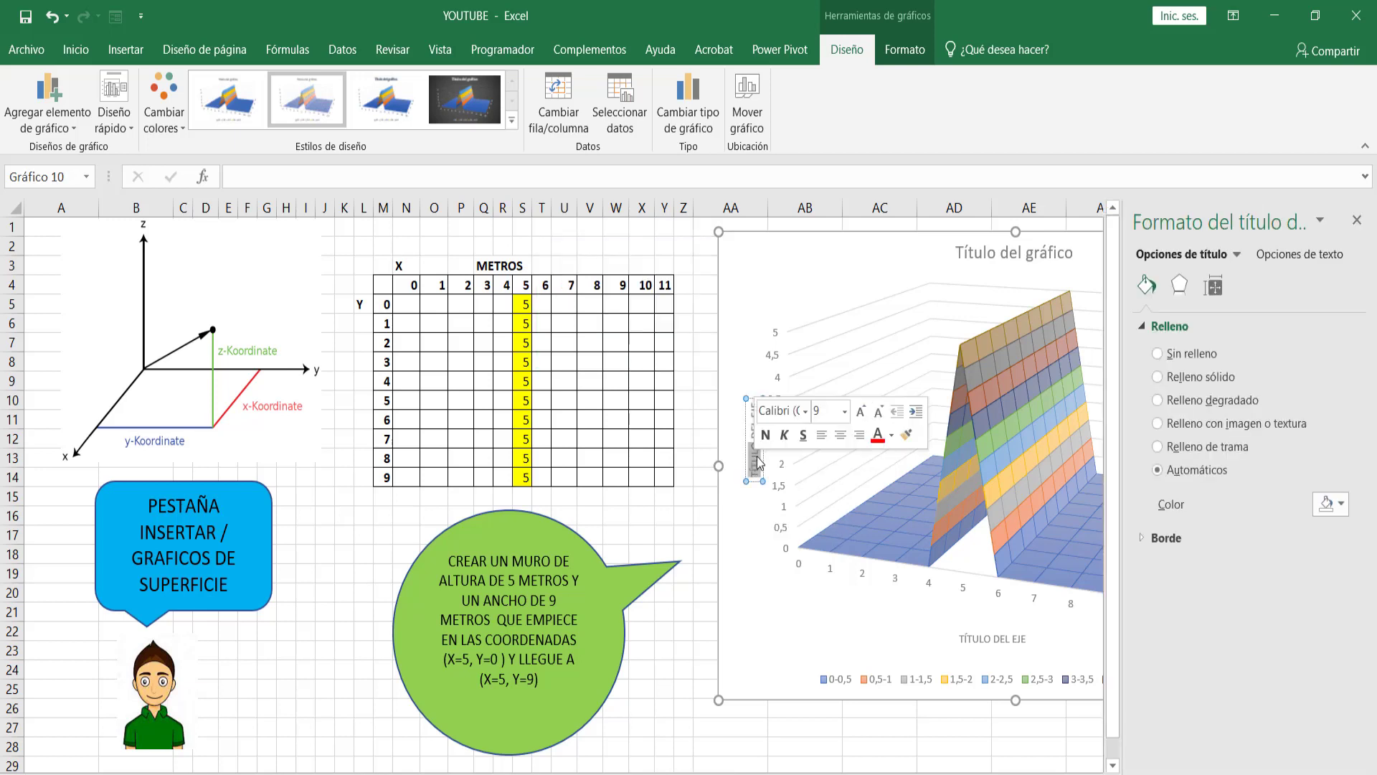
left_click_drag(751, 404, 760, 470)
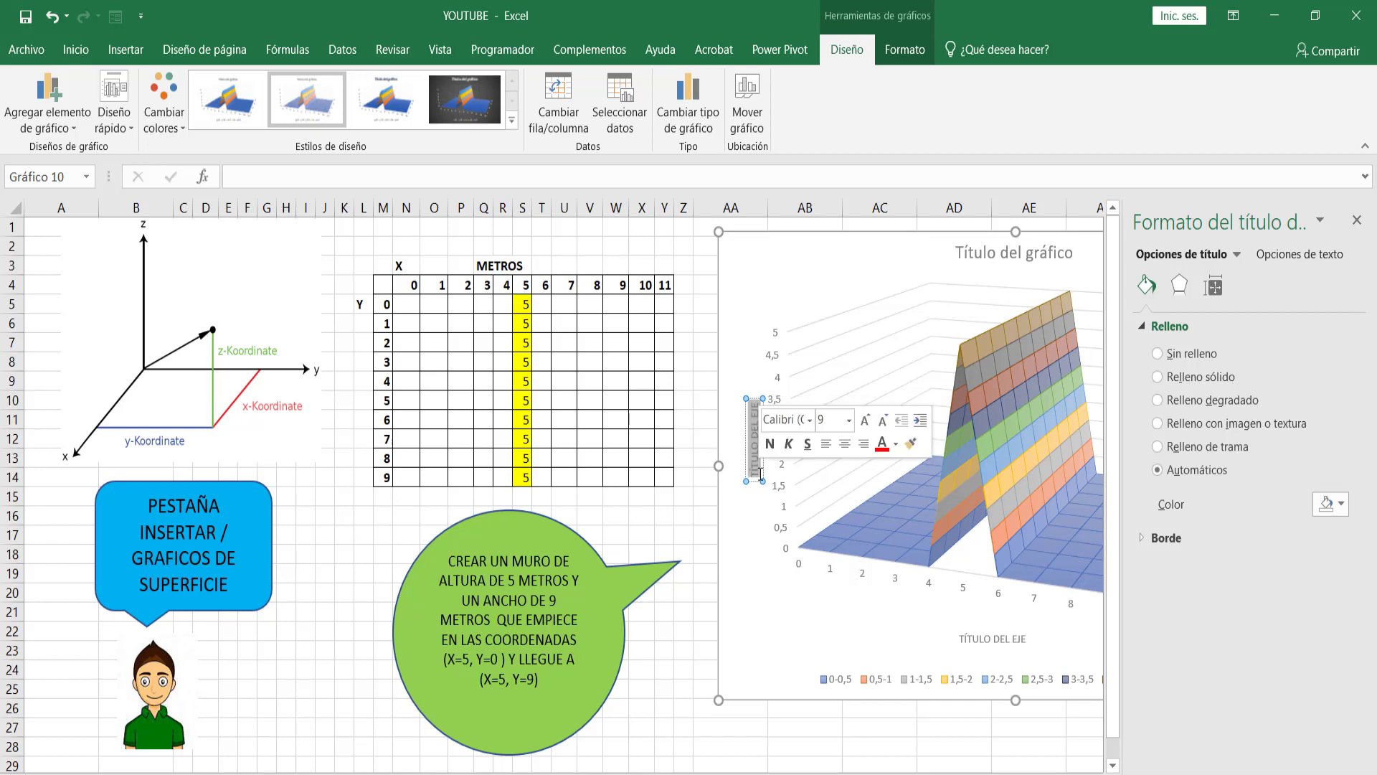
type("EJE")
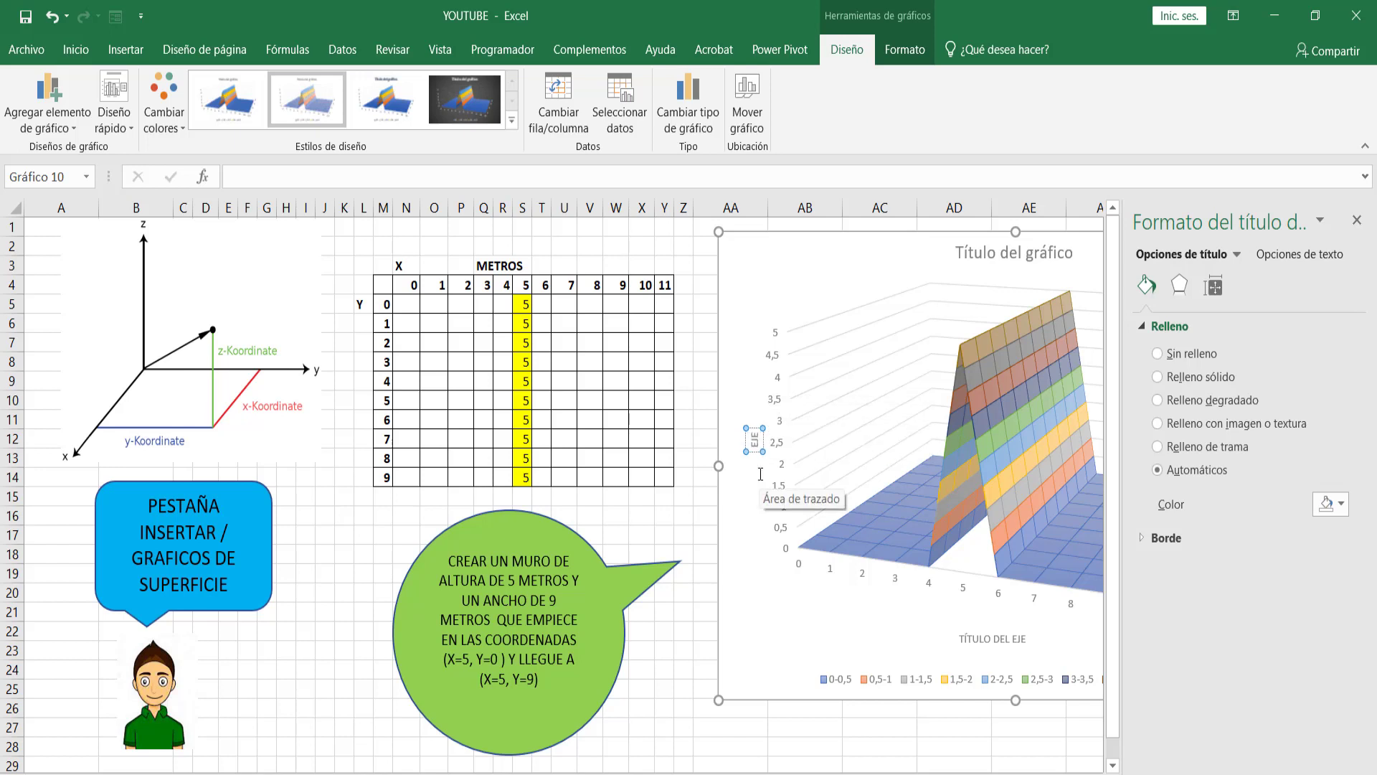
type(" Z - ALTURA")
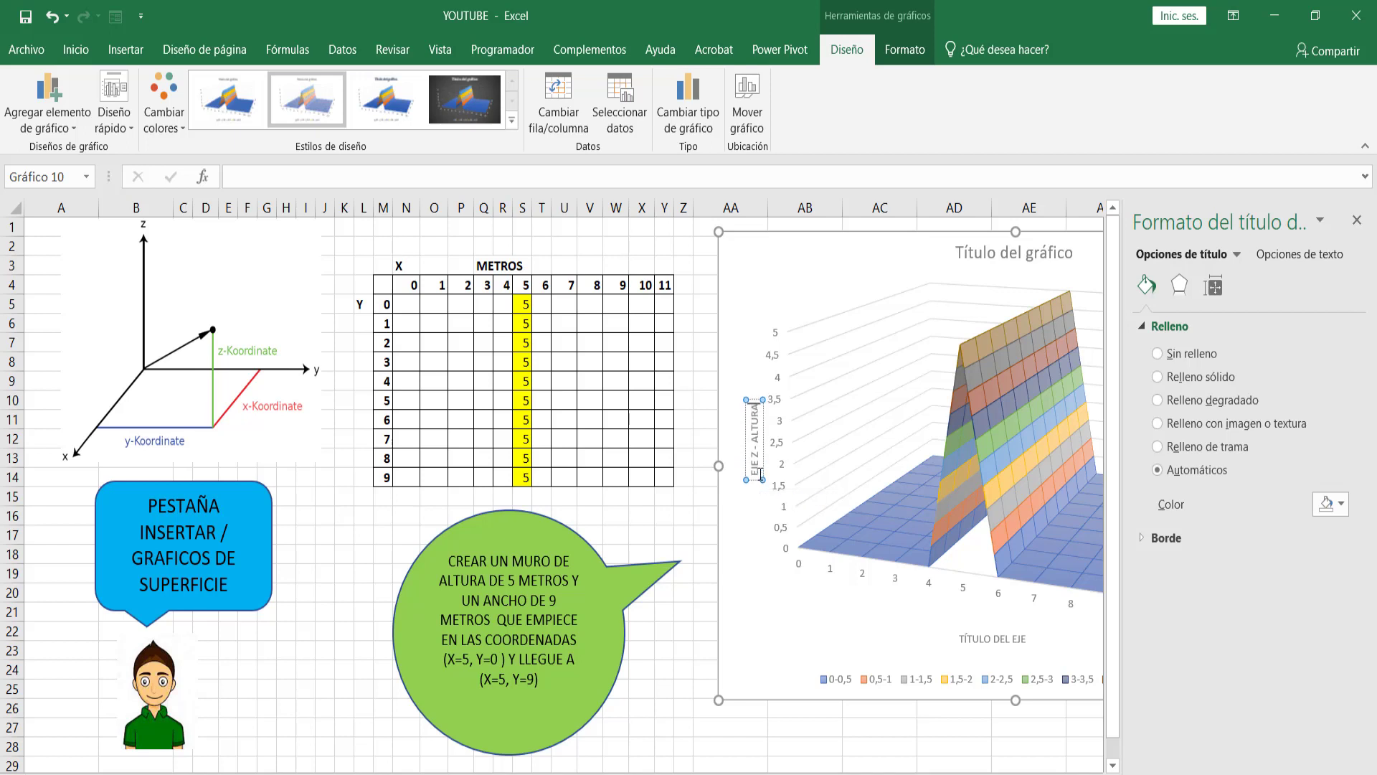
left_click(757, 564)
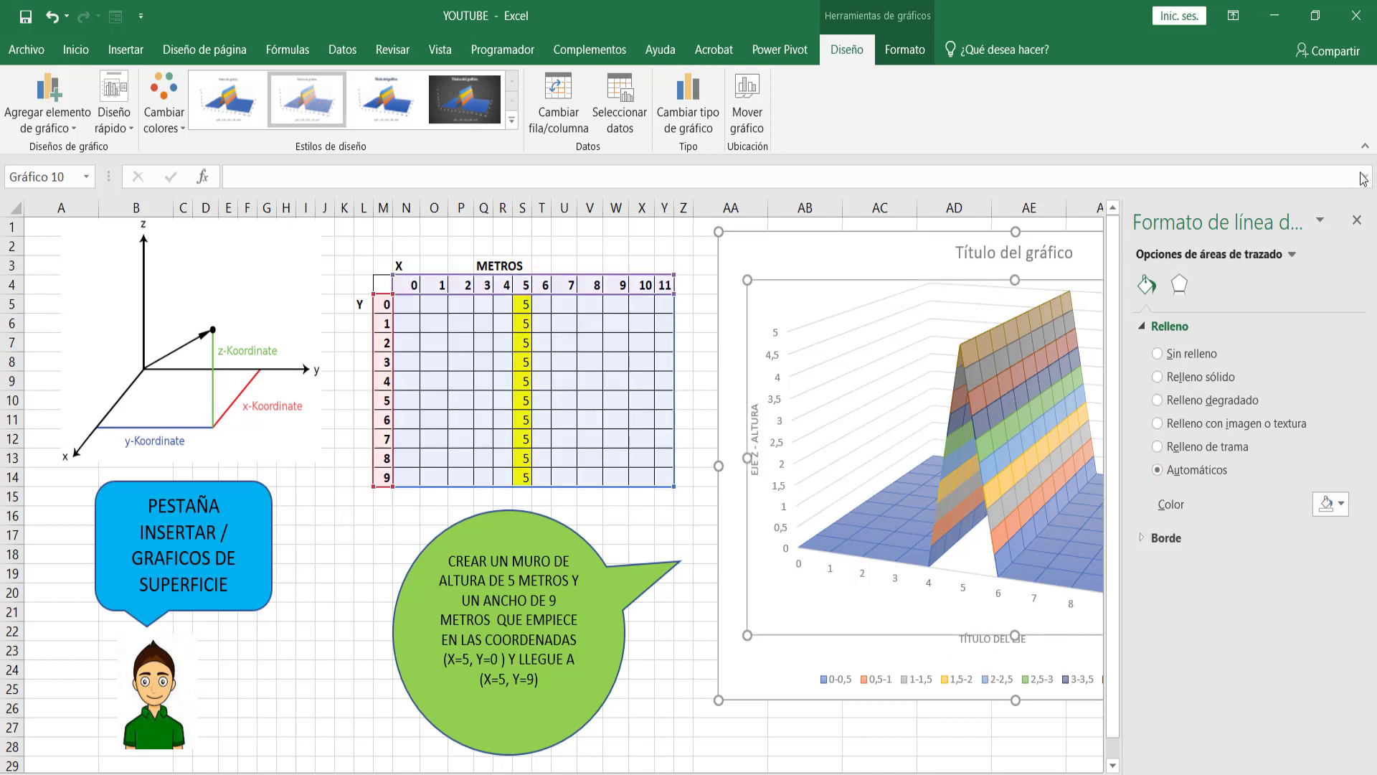
left_click(1356, 220)
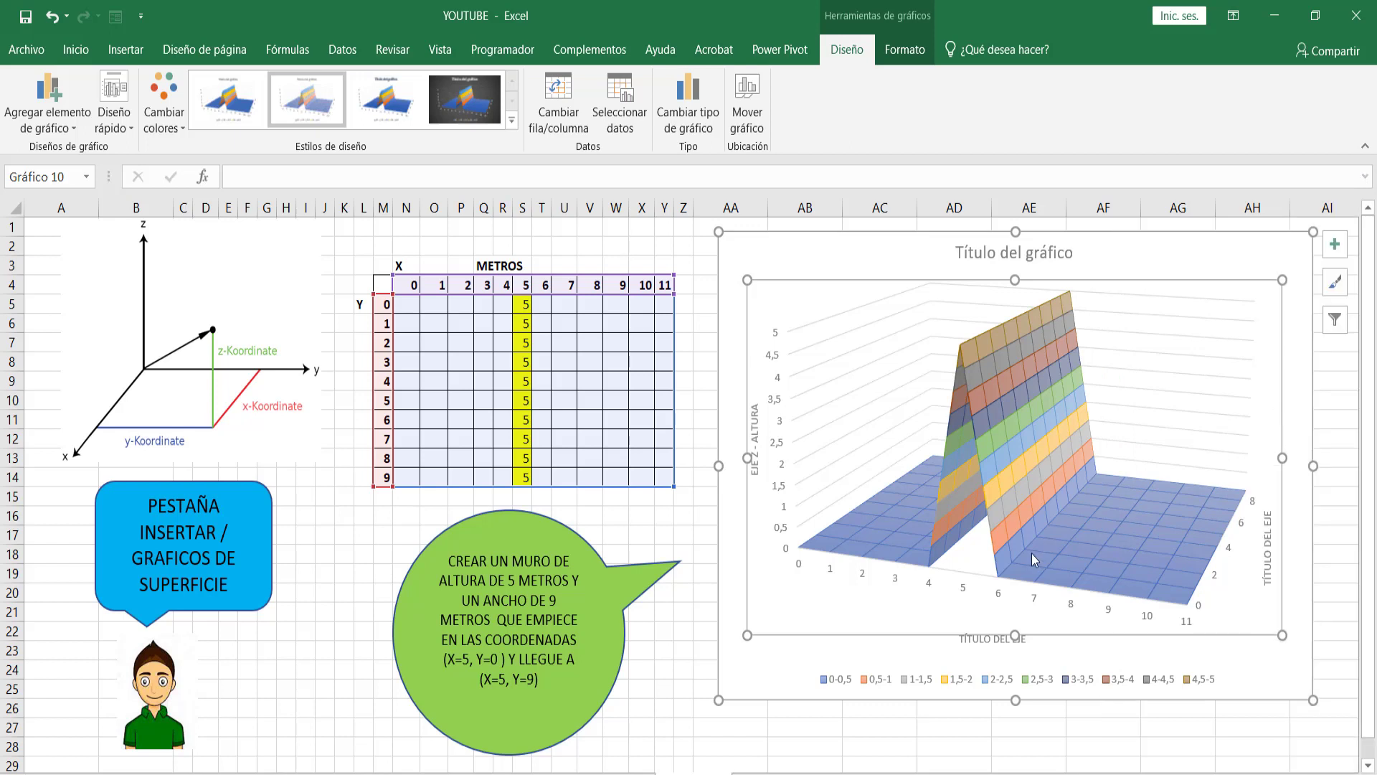
Step: Change the horizontal axis title of the chart to "EJE X"
double_click(988, 638)
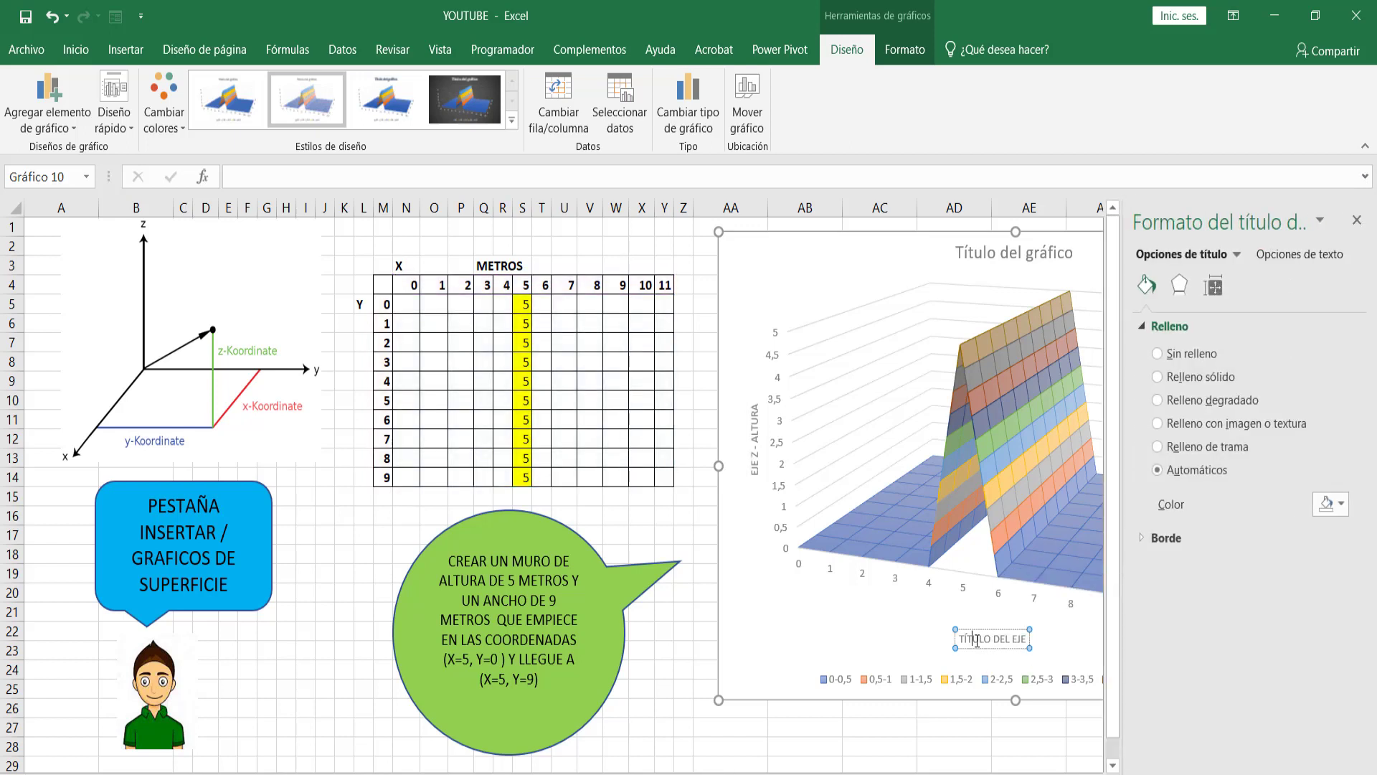
double_click(976, 639)
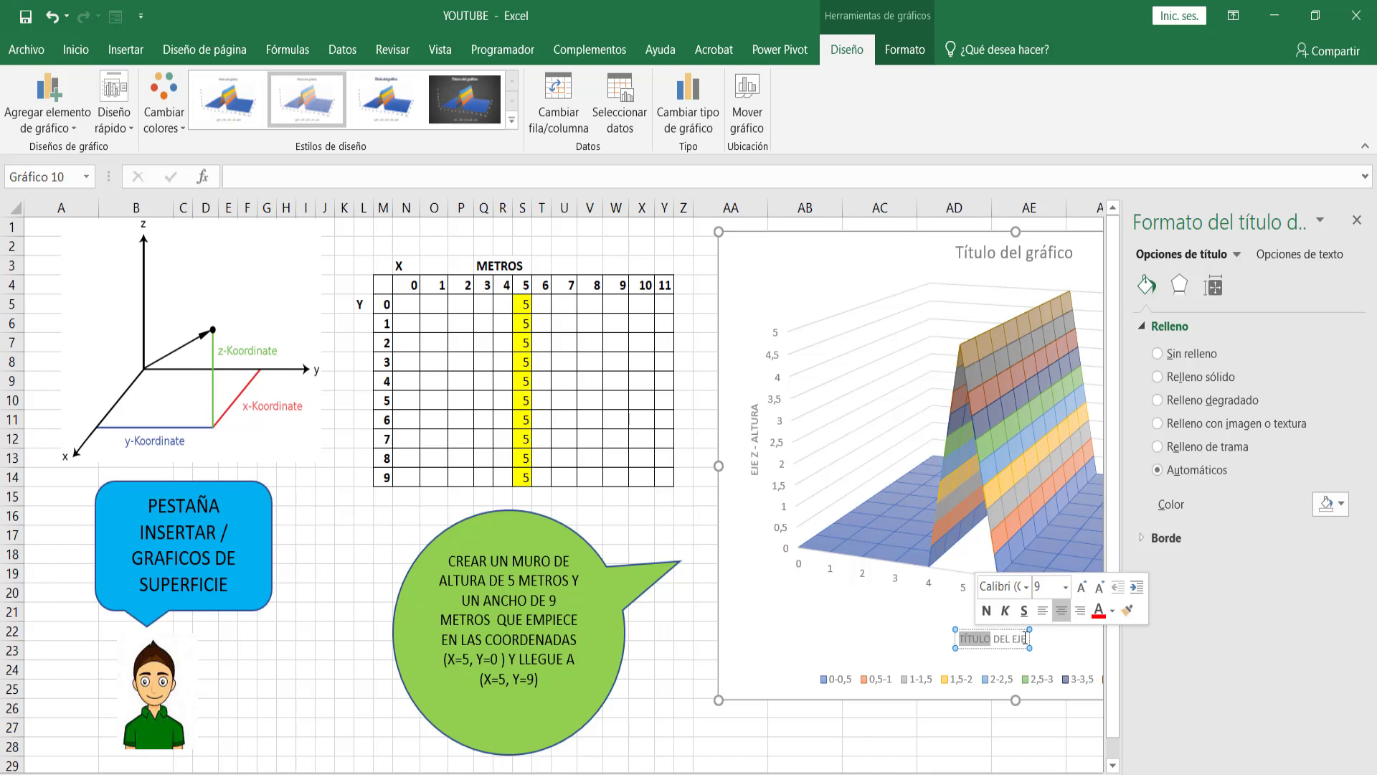
left_click_drag(1025, 638, 980, 640)
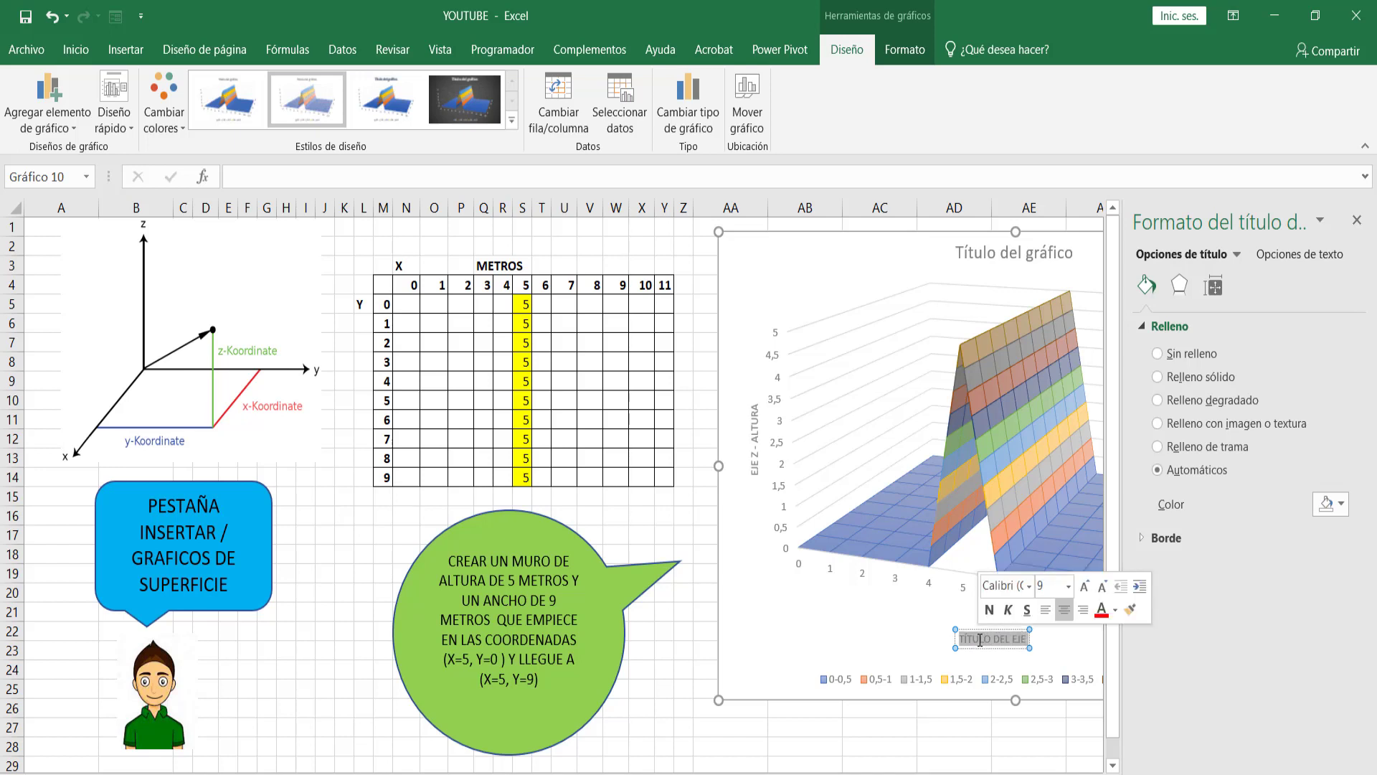
type("EJE")
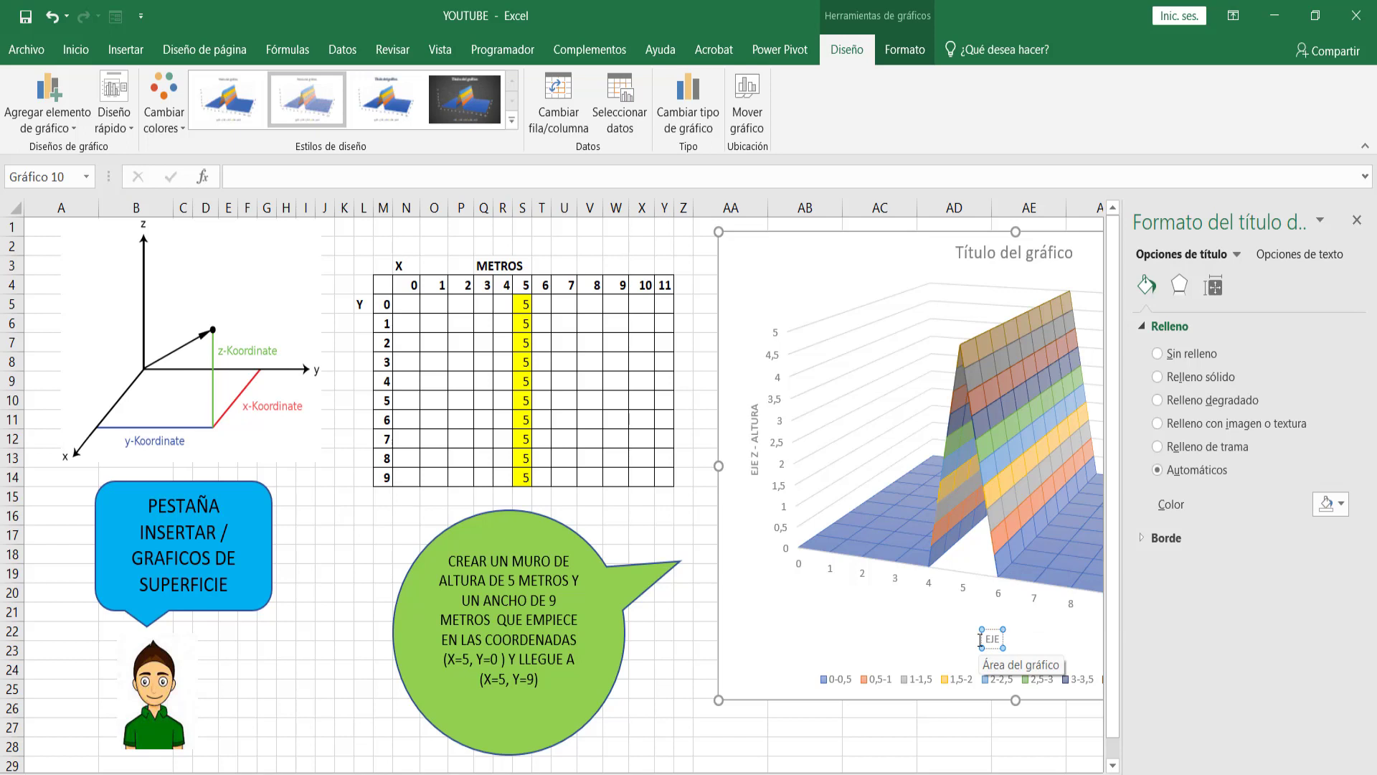
type(" X")
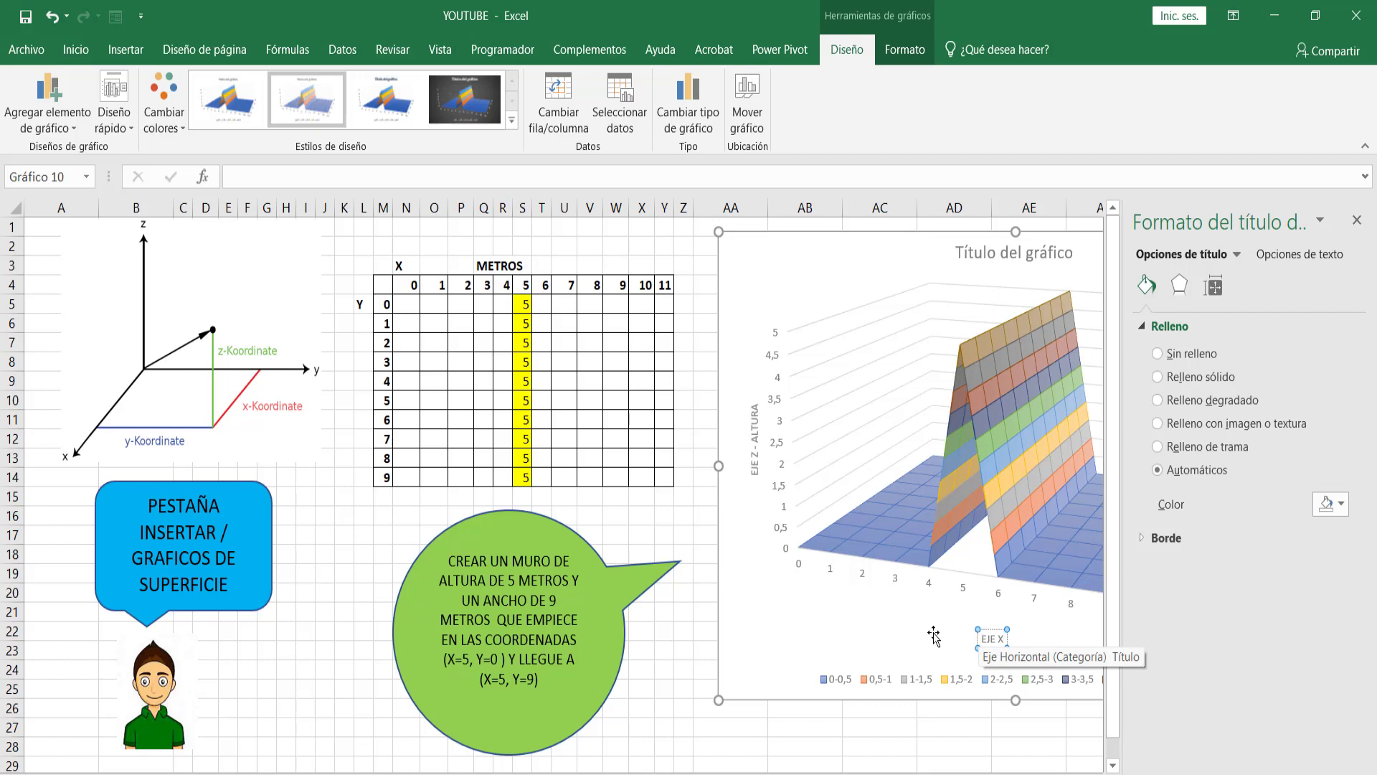
left_click(894, 630)
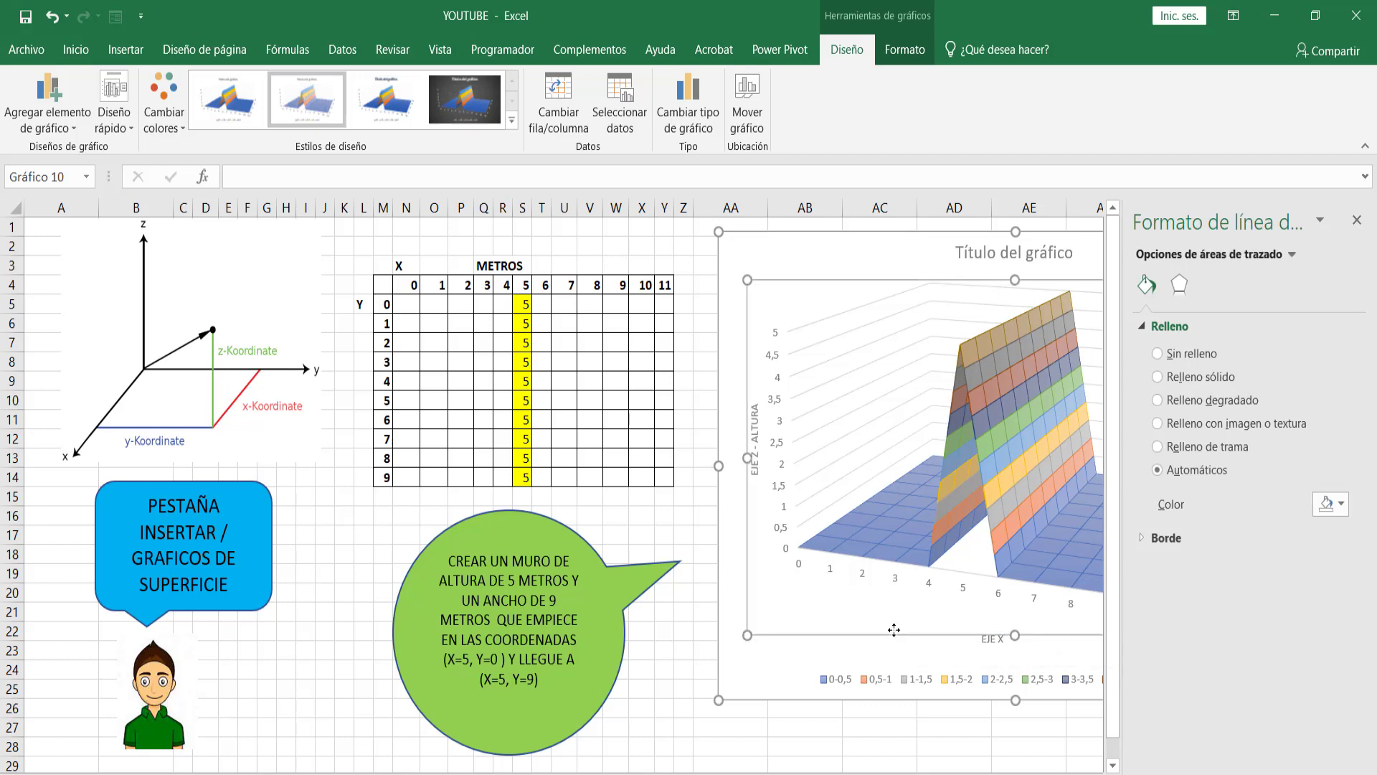
left_click(1357, 220)
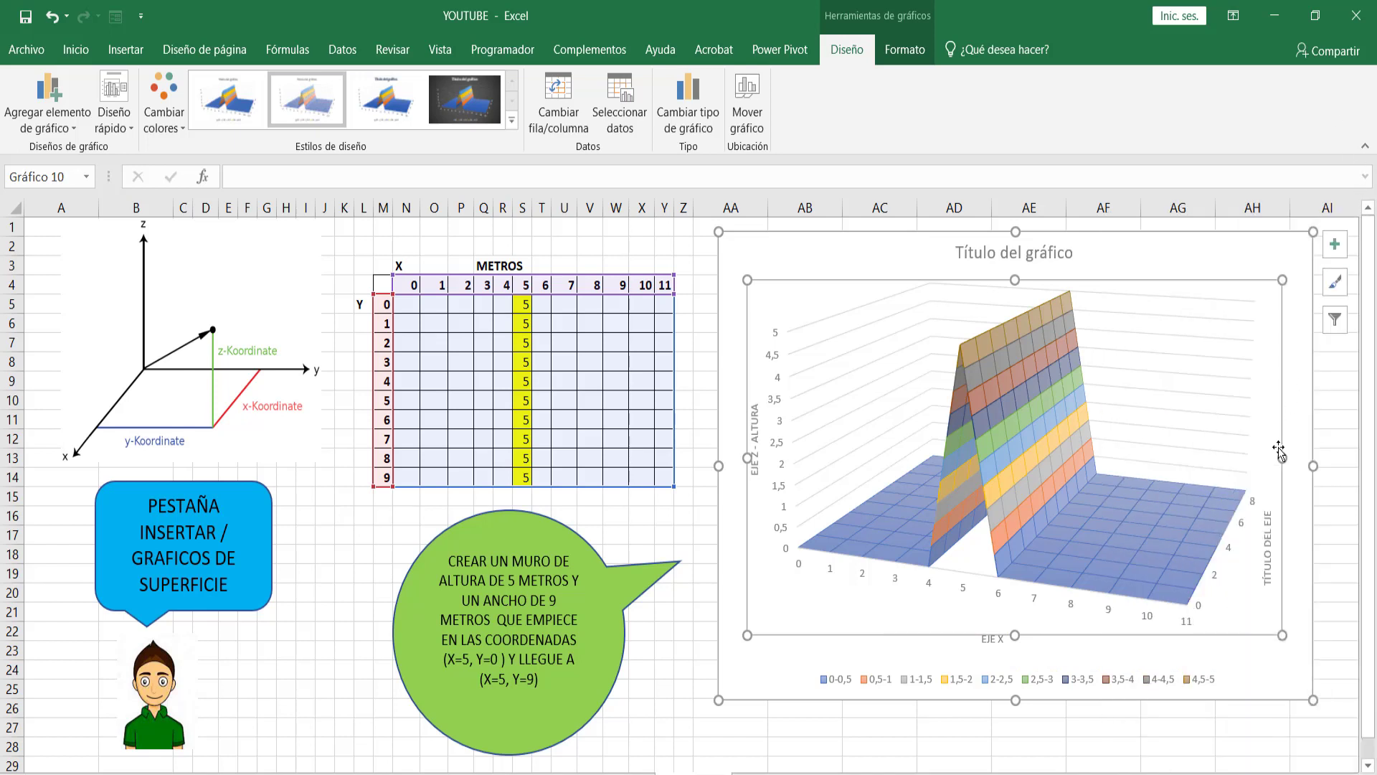
Step: Replace the depth axis title of the chart with "EJE Y - ANCHO"
double_click(1268, 539)
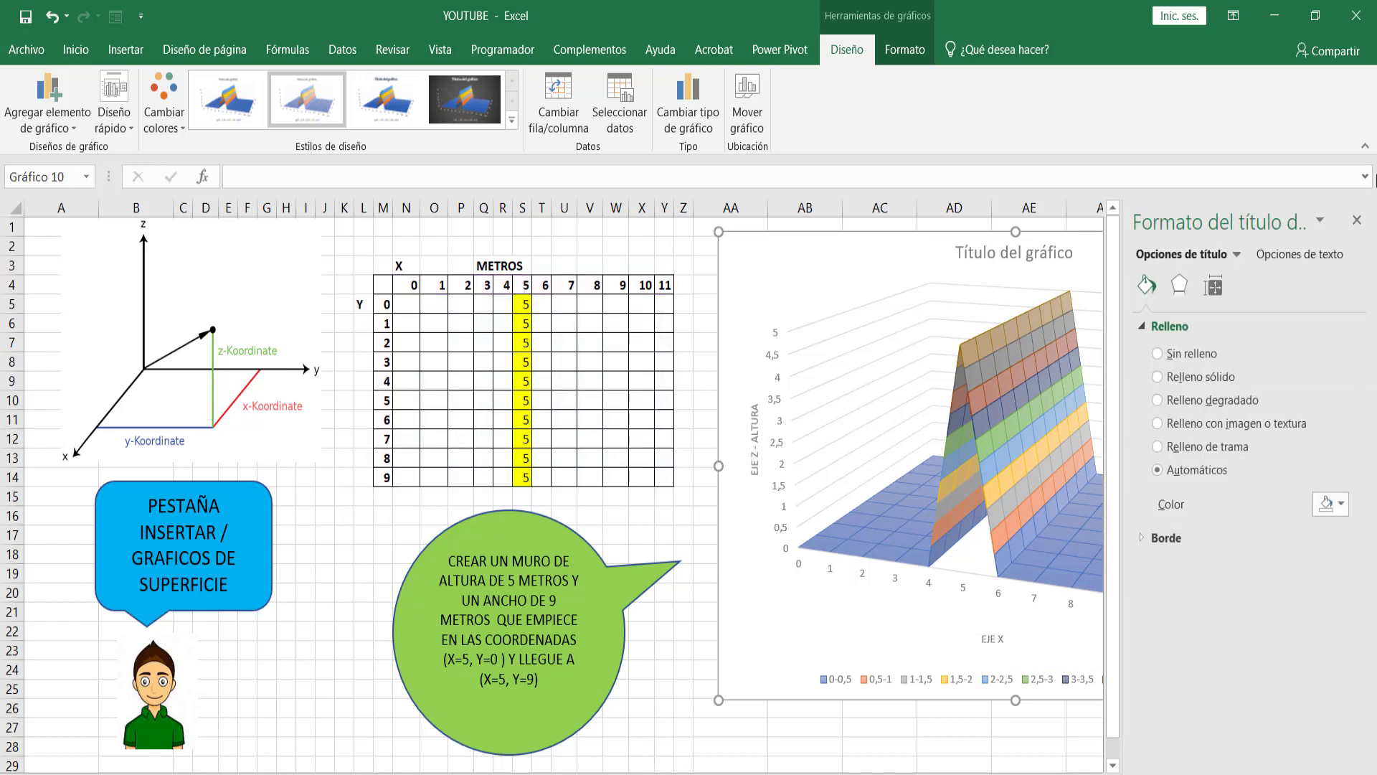
left_click(1358, 220)
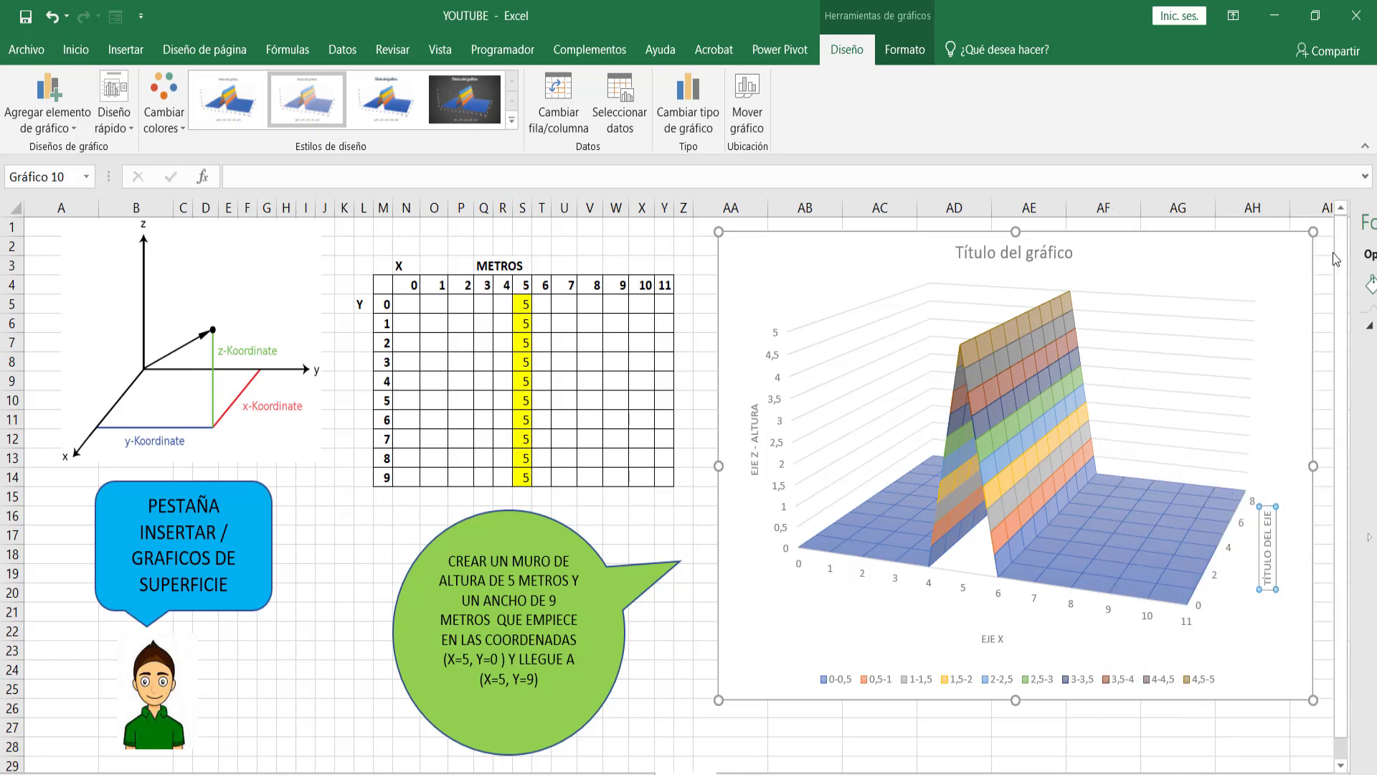
double_click(1269, 551)
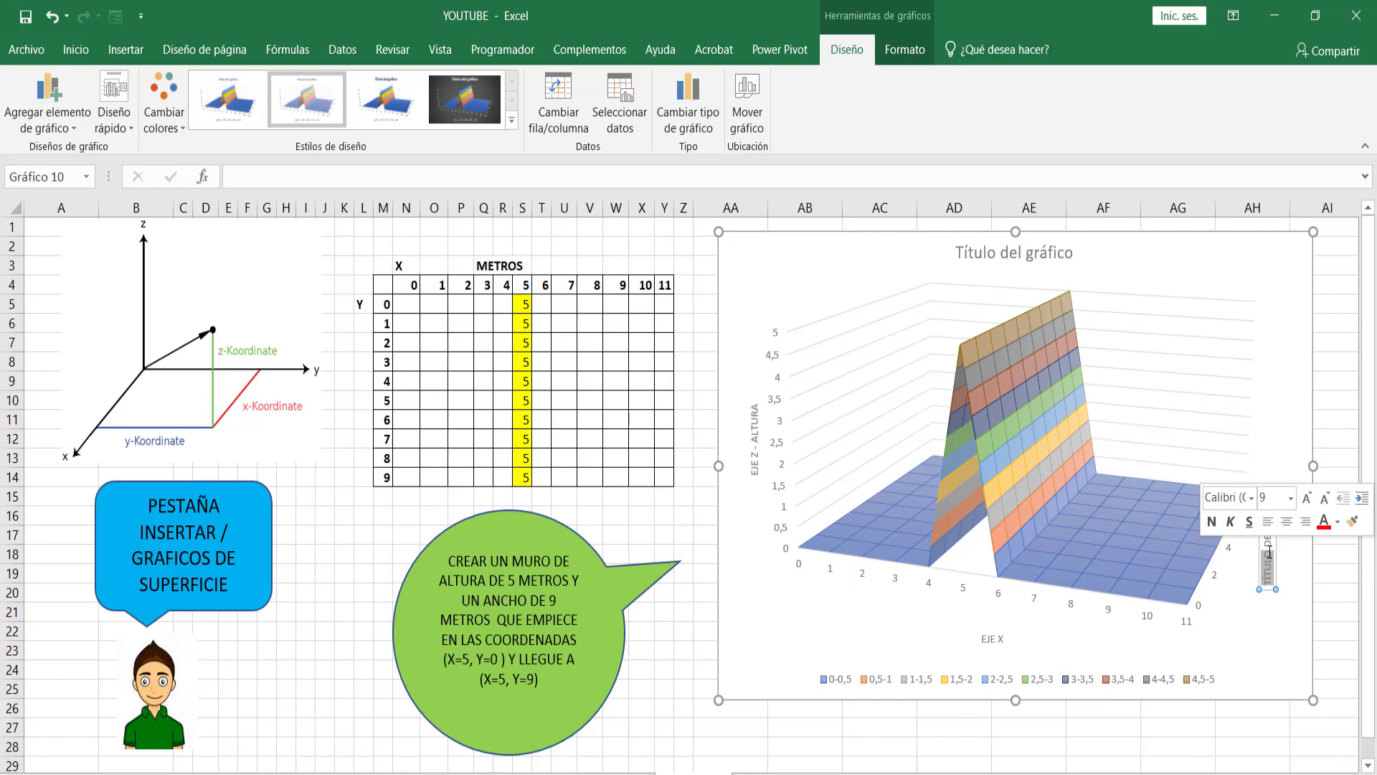
key("Delete")
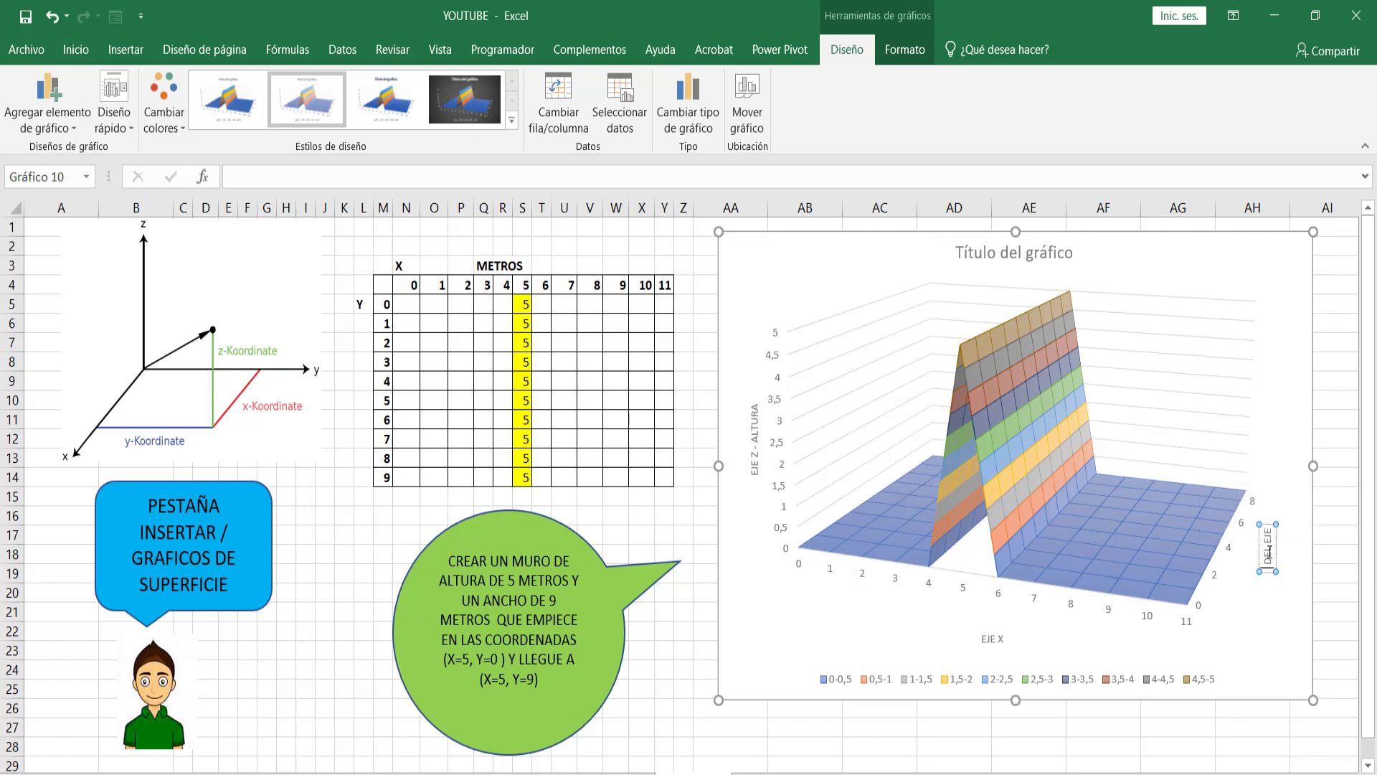
left_click_drag(1269, 530, 1272, 567)
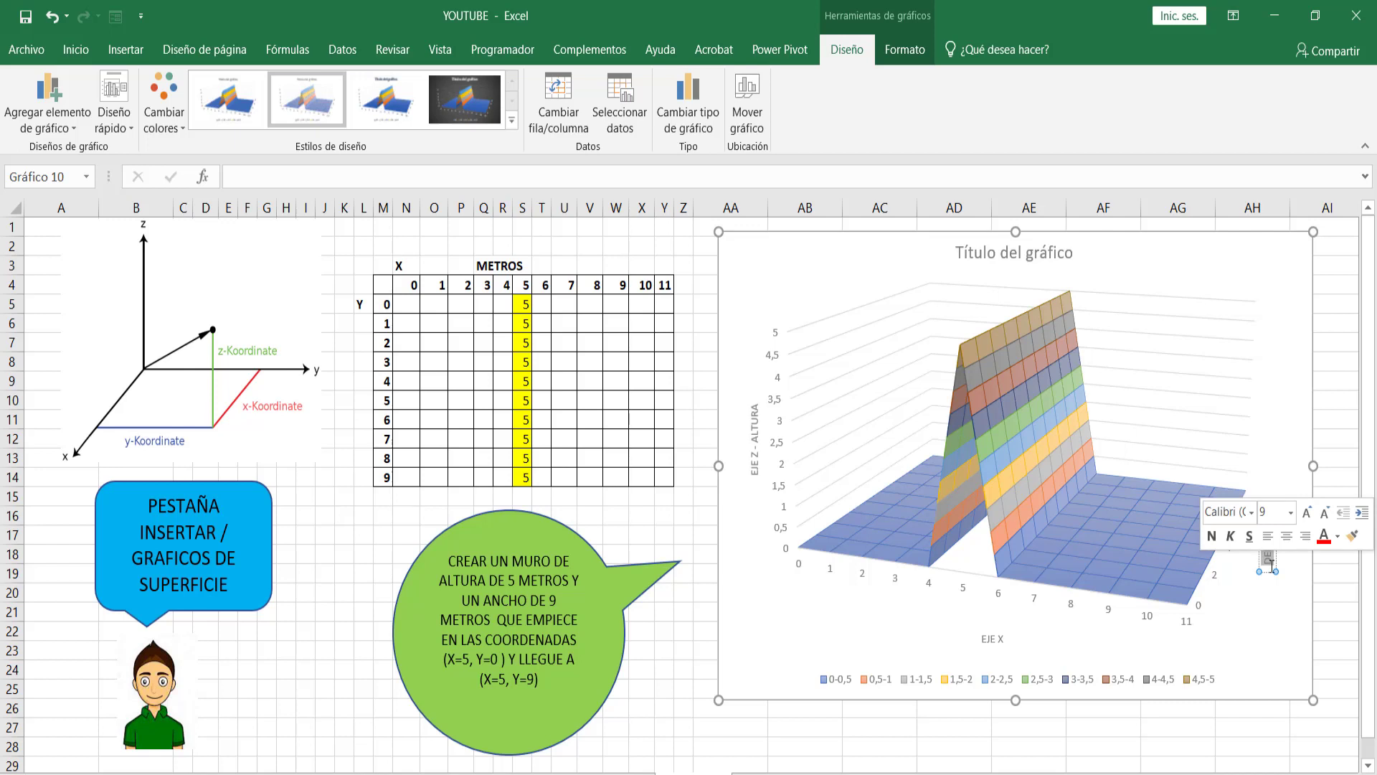
key("Delete")
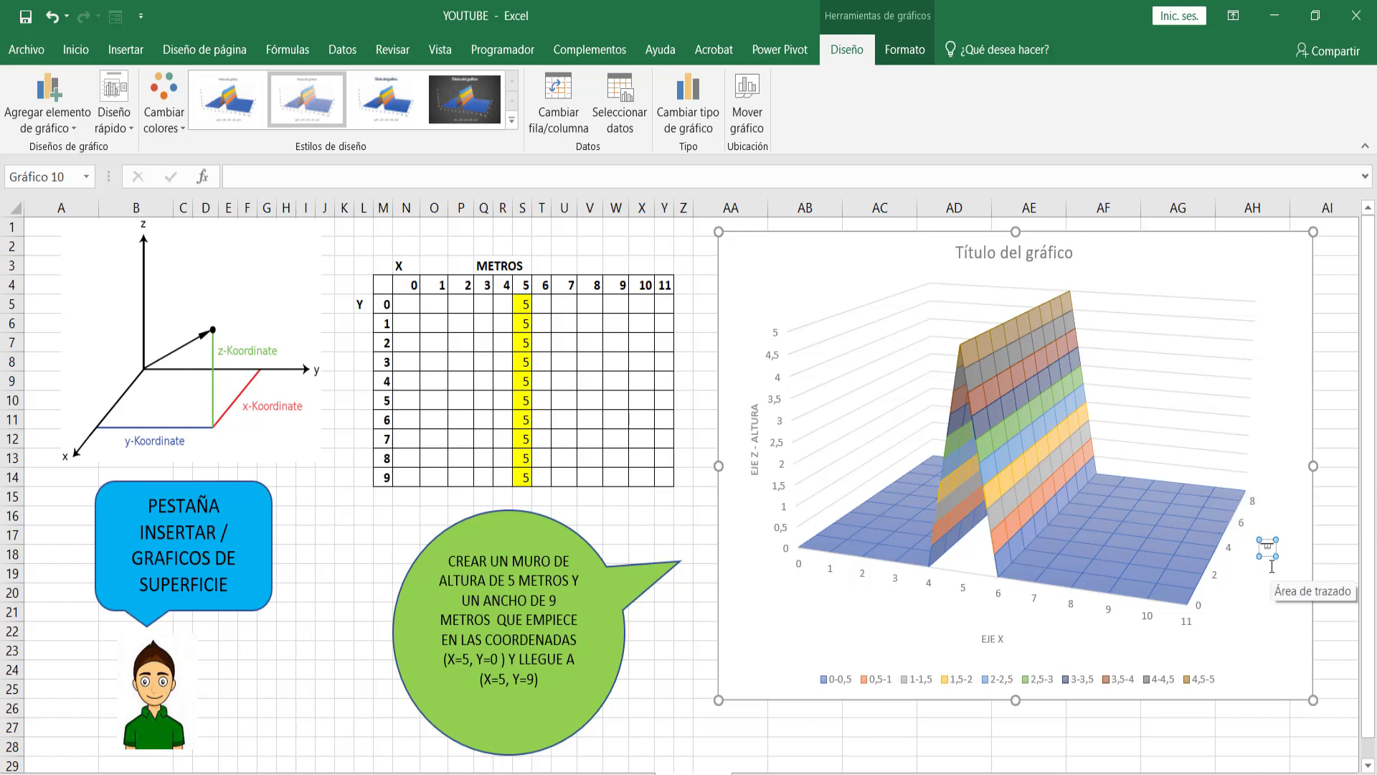
type("EJE Y -")
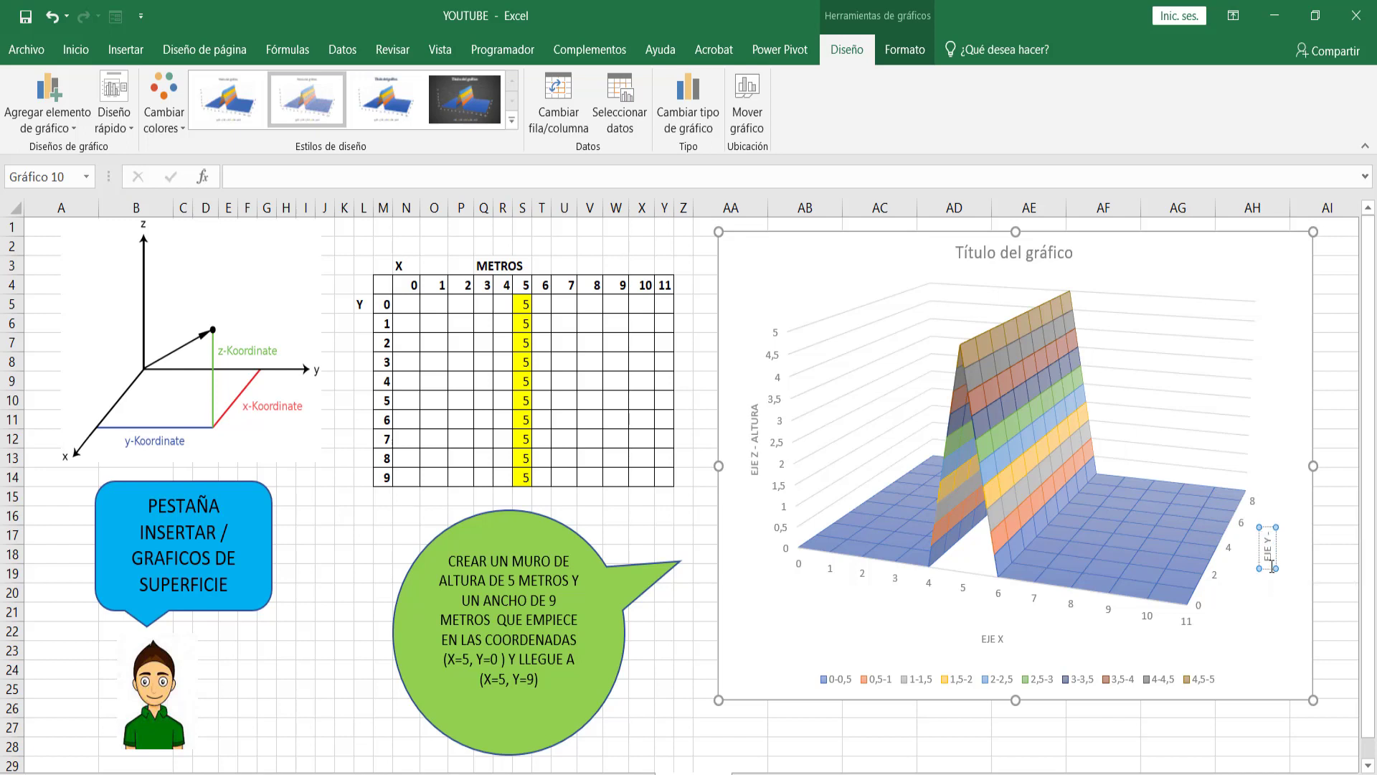
type(" AN")
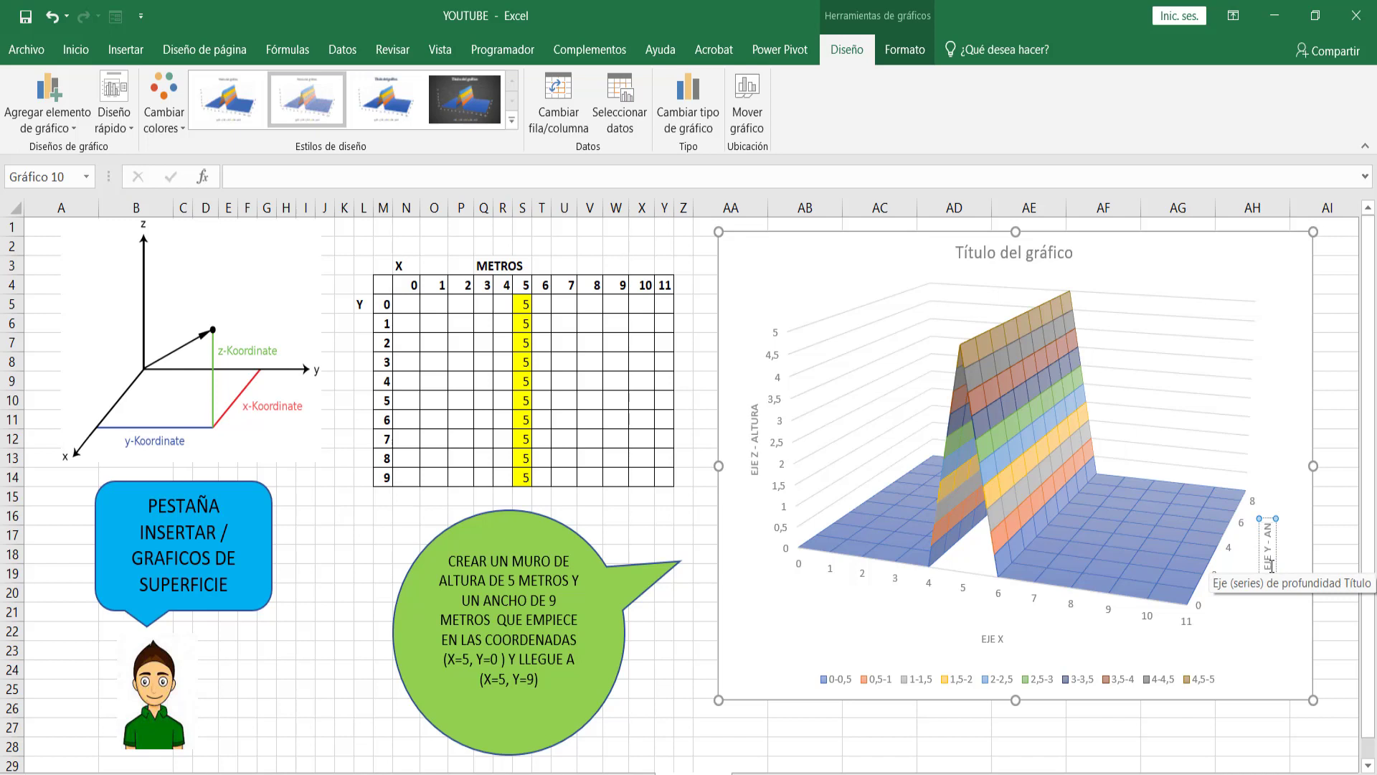
type("CHO")
left_click(1273, 665)
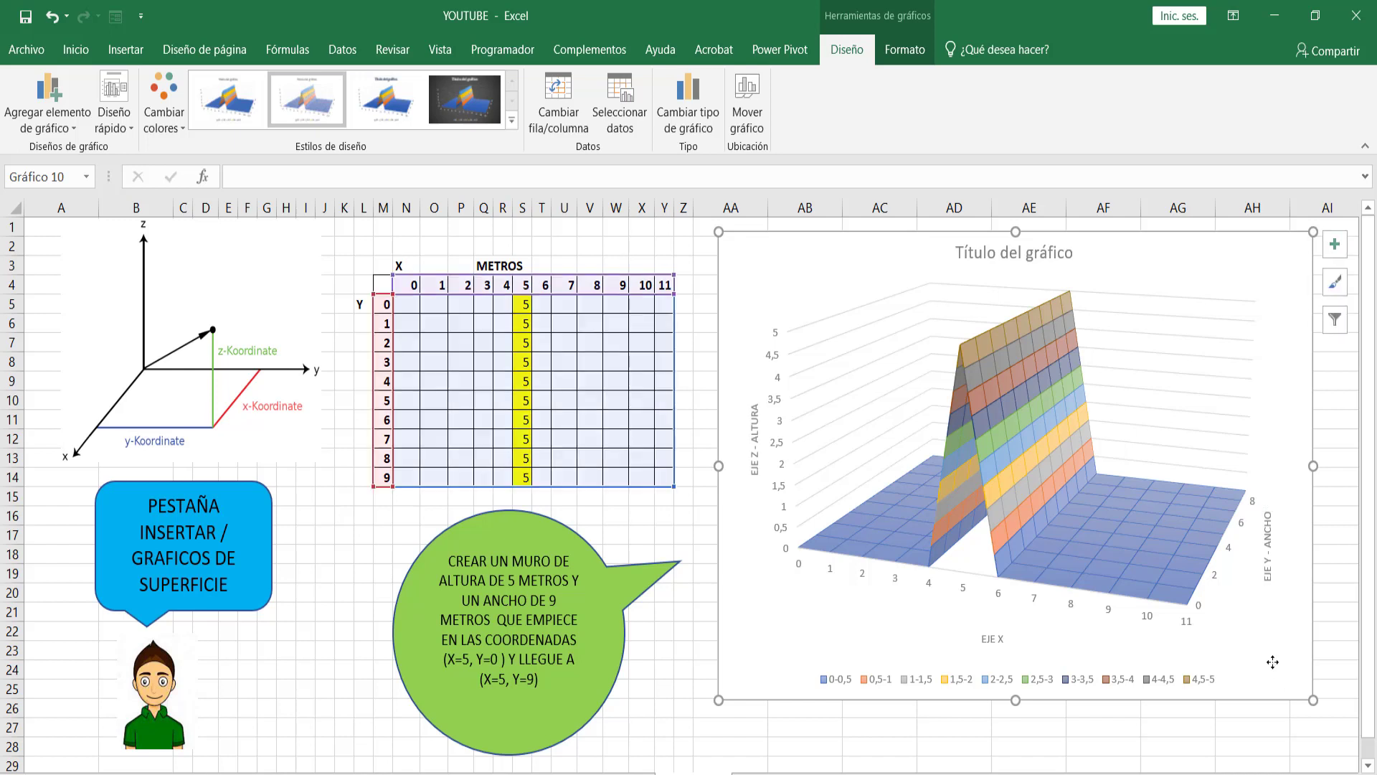
Step: Extend the horizontal axis title so it reads "EJE X - LARGO"
double_click(993, 639)
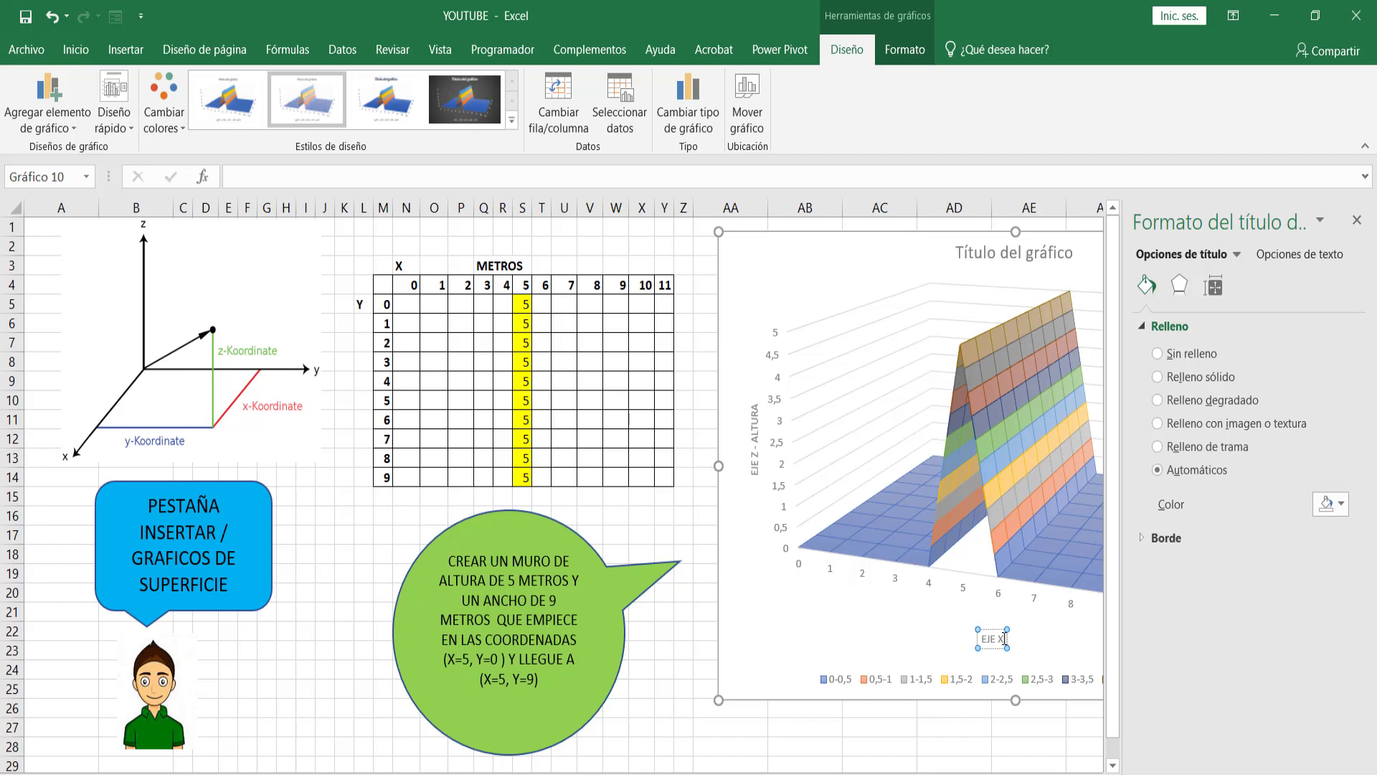
type("- LARGO")
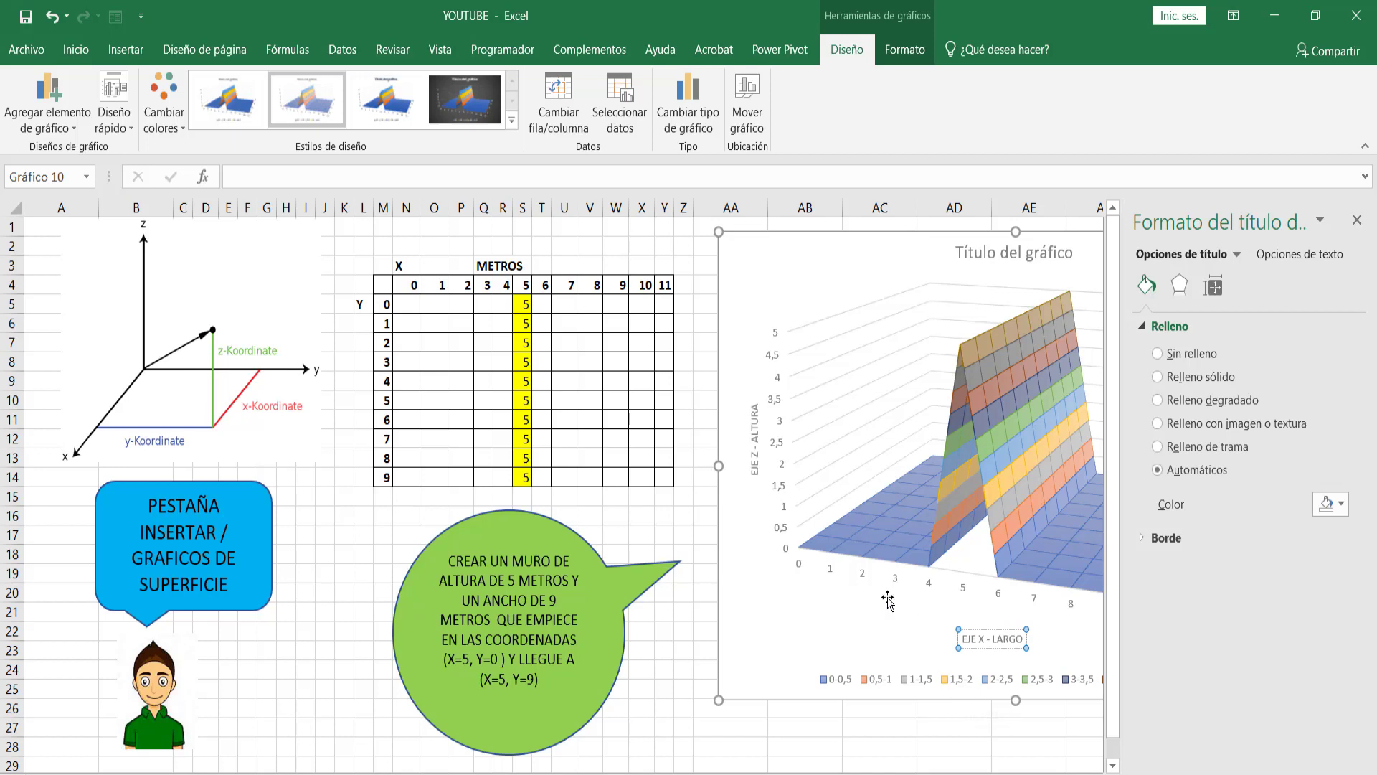
Step: Close the formatting pane and replace the chart title's placeholder text with "GRÁFICO DE SUPERFIIE"
left_click(852, 652)
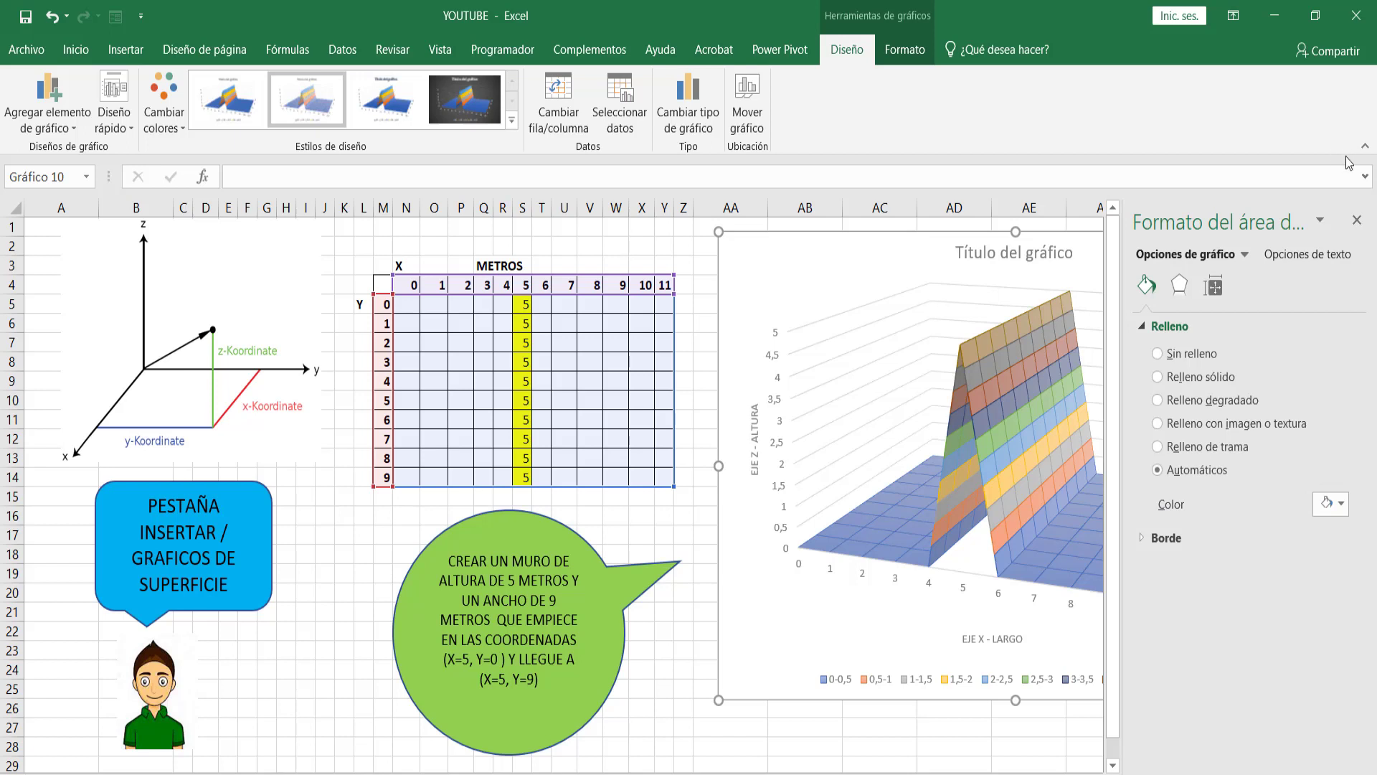
left_click(1357, 220)
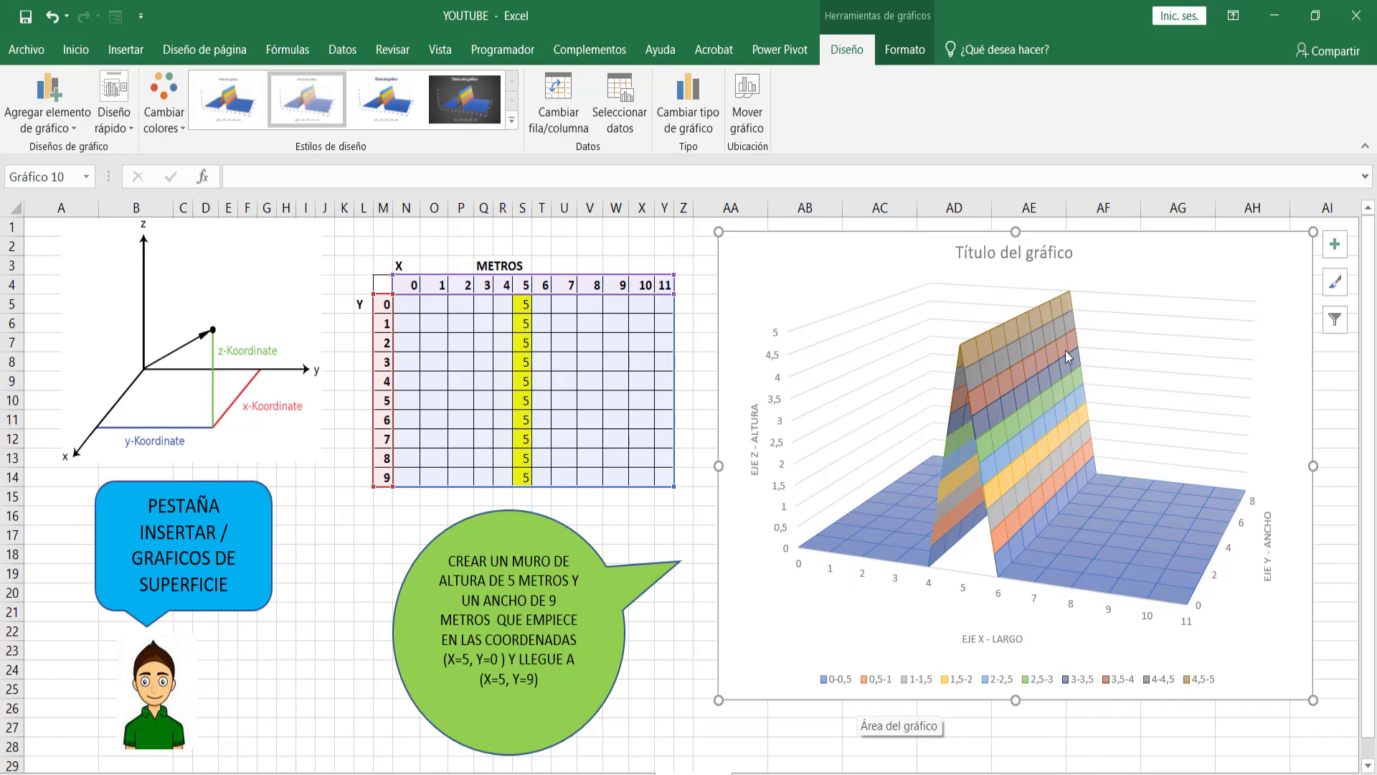
double_click(1049, 248)
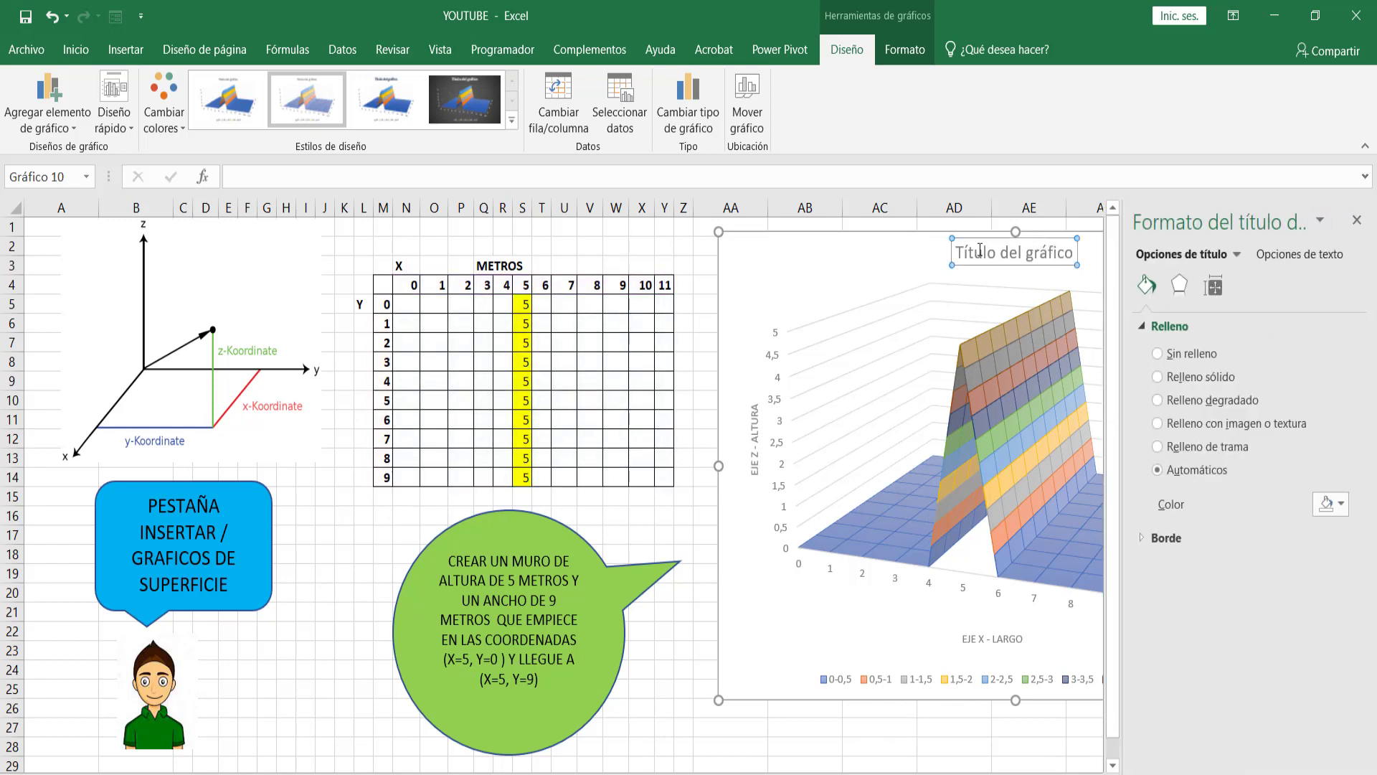
left_click_drag(960, 251, 1067, 239)
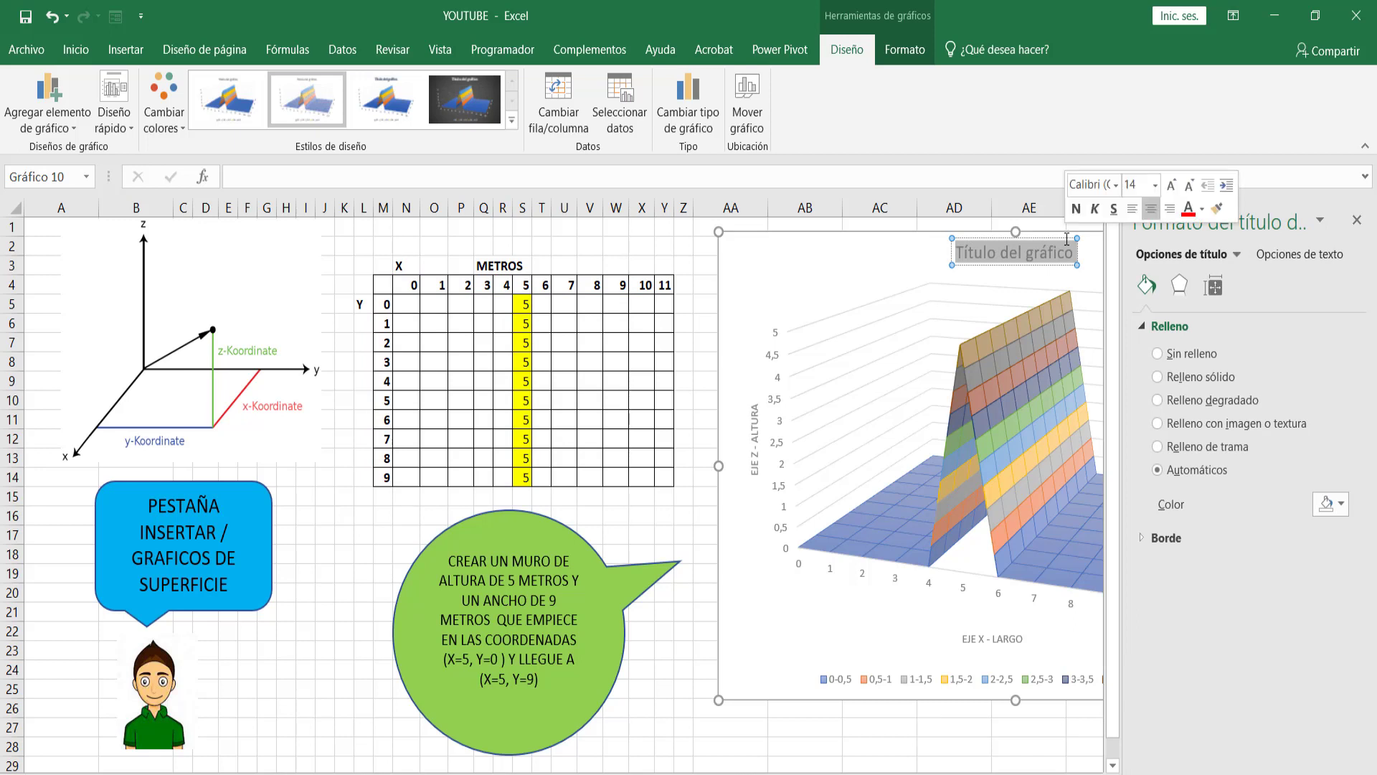
type("GR")
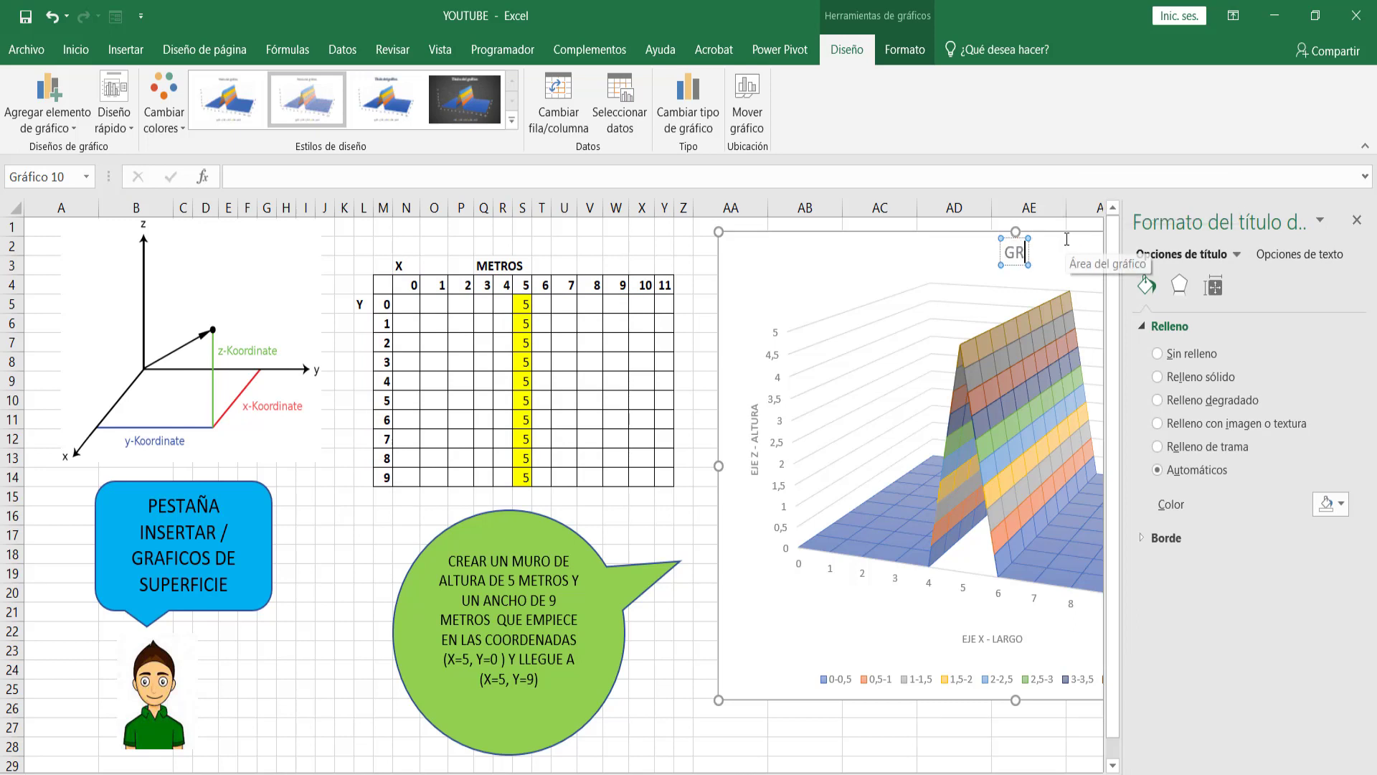
type("A")
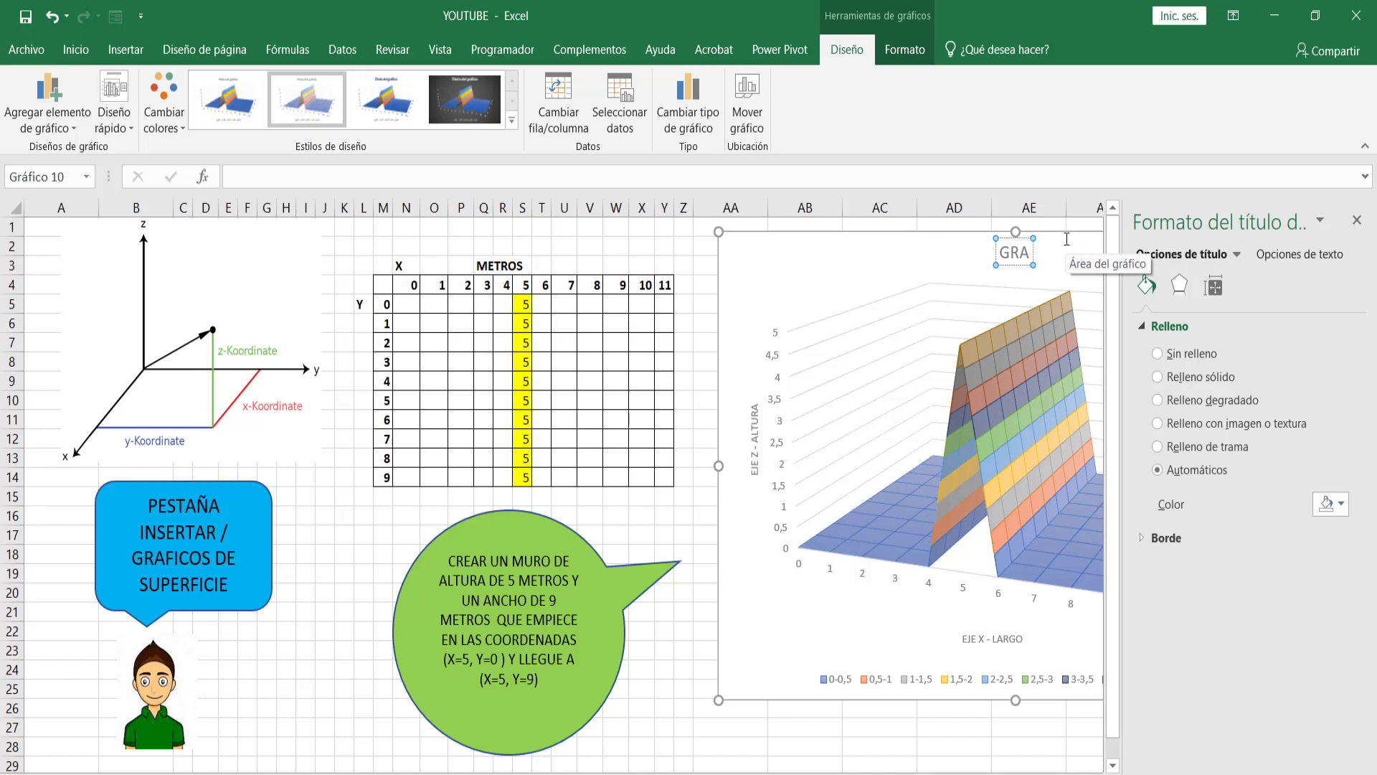
key("BackSpace")
key("BackSpace")
type("RÁFICO")
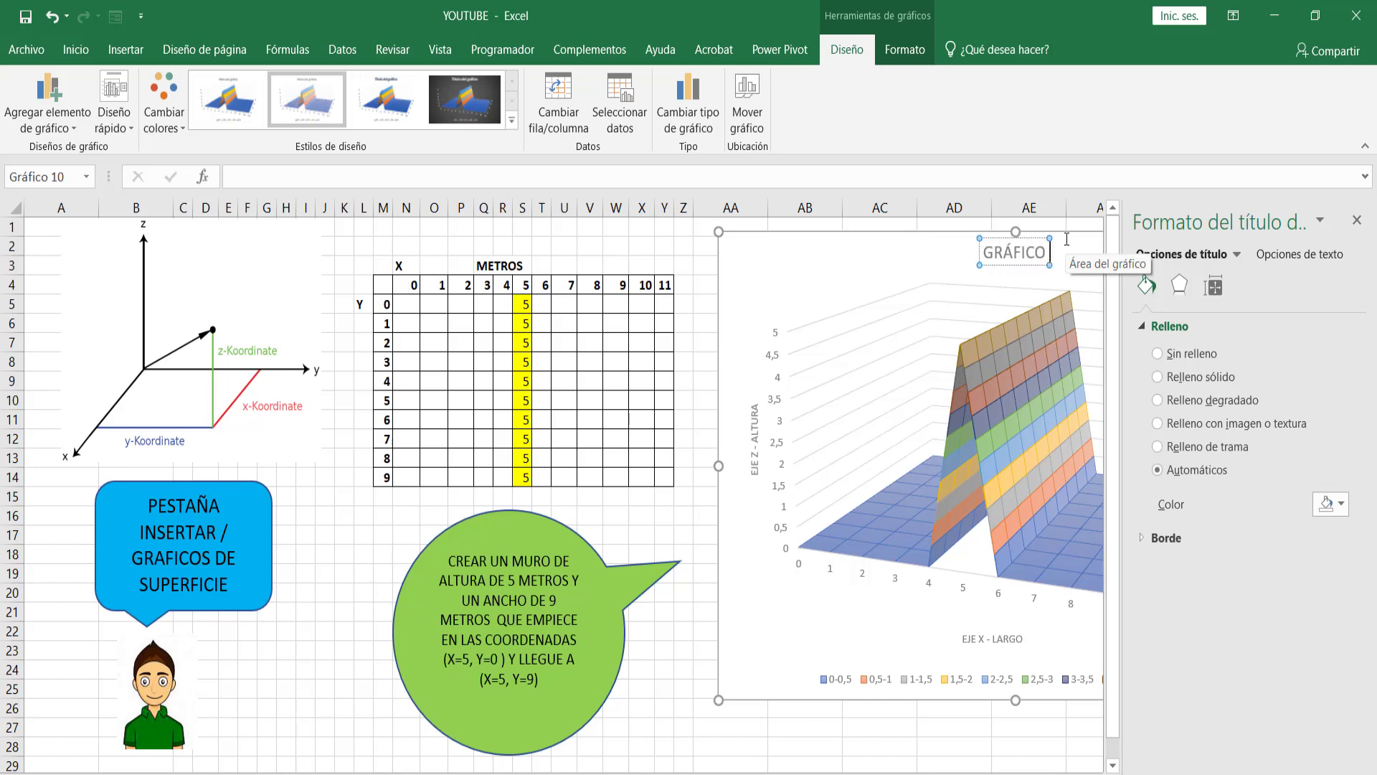
type(" DE SU")
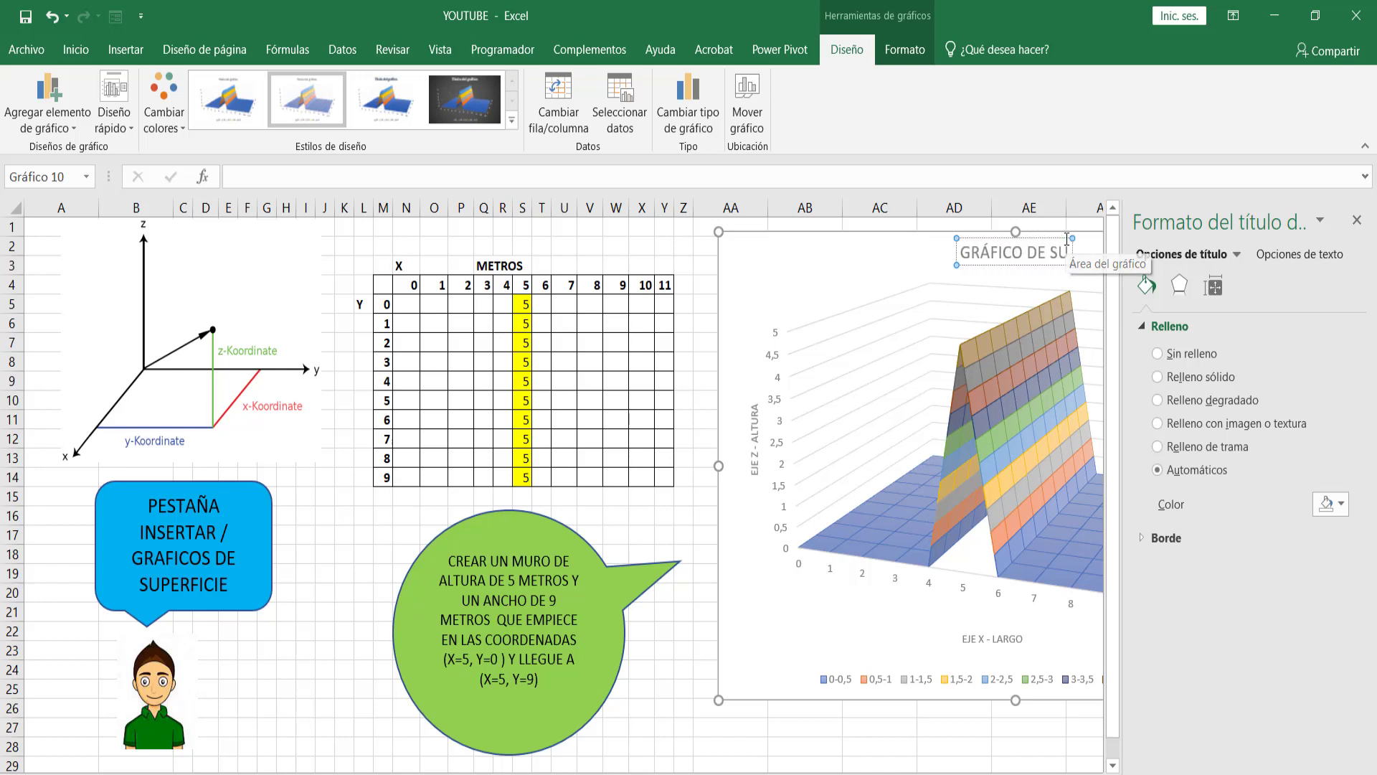
type("PERFIIE")
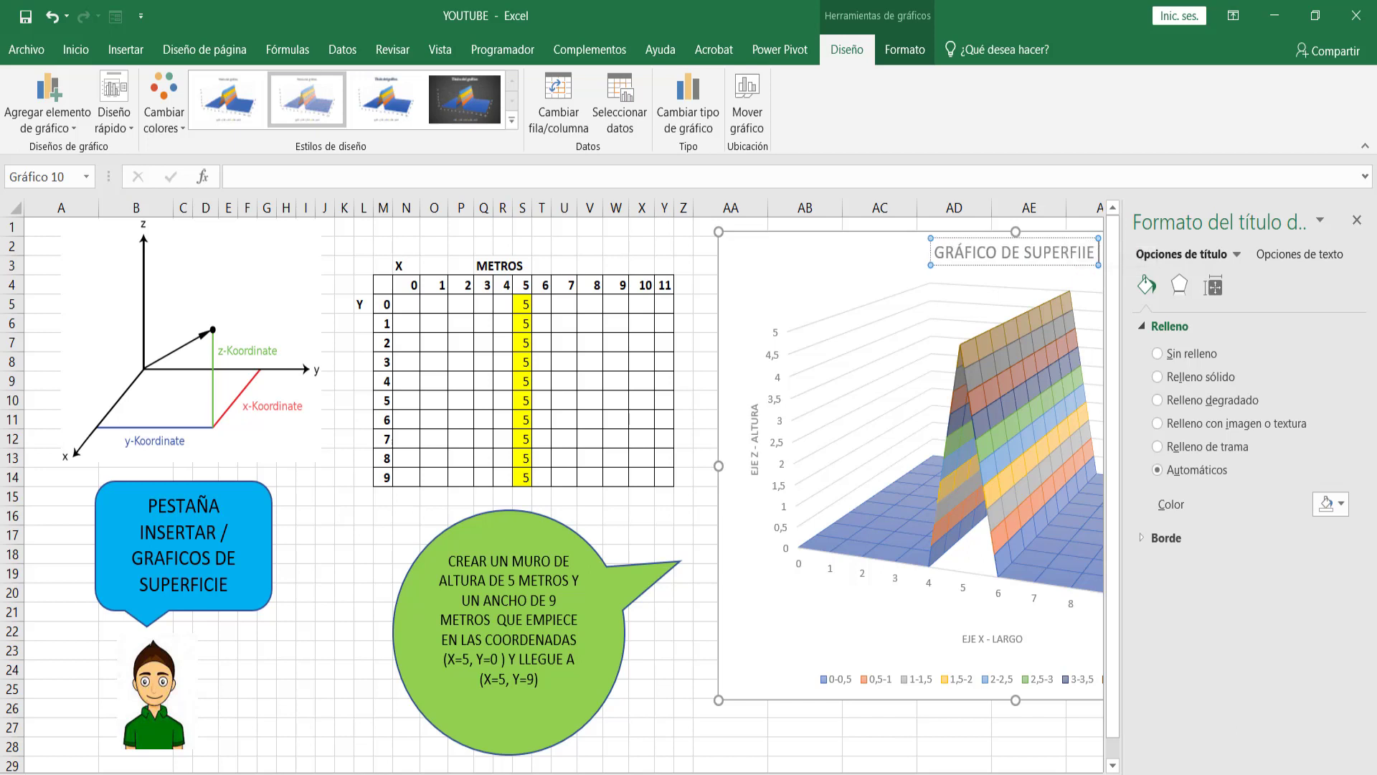
left_click(1359, 221)
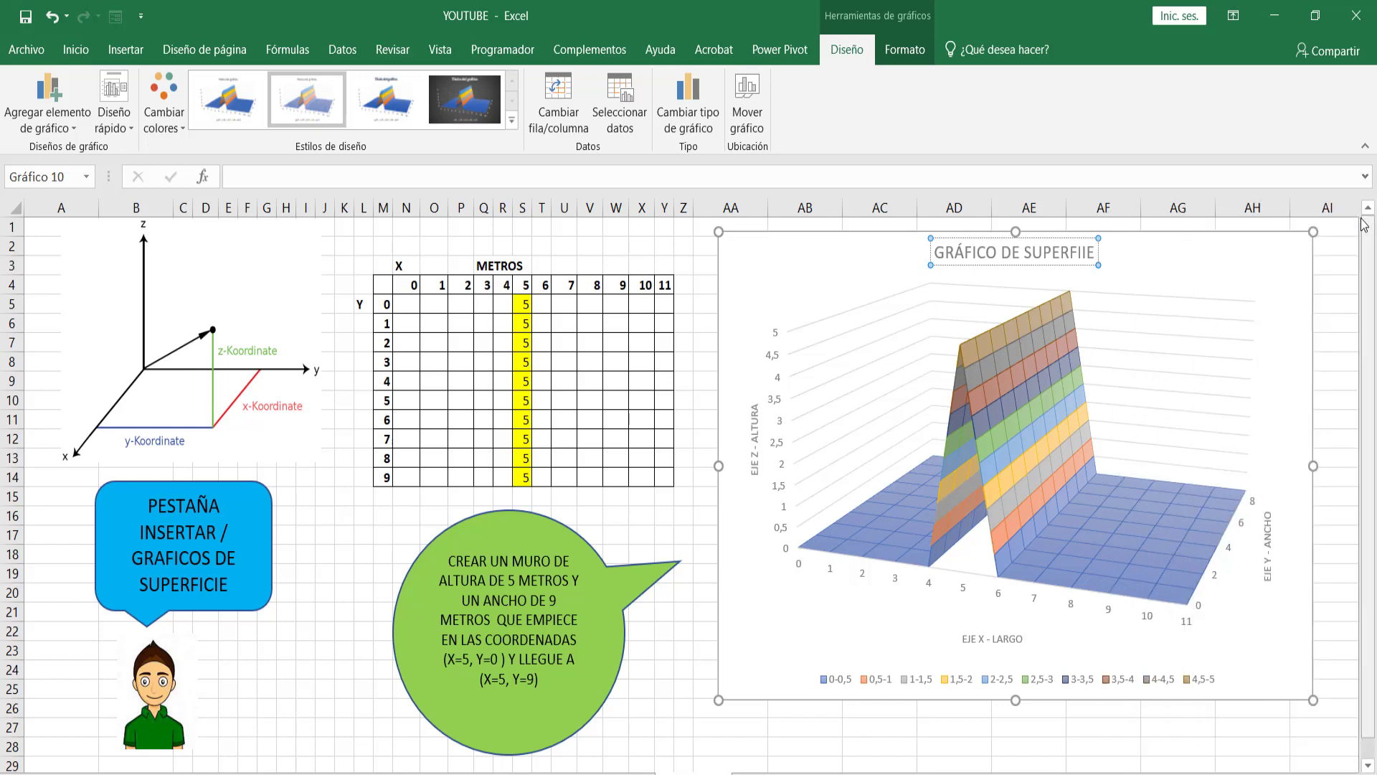
Step: Correct the last word of the chart title so it reads "GRÁFICO DE SUPERFICIE"
left_click(1096, 251)
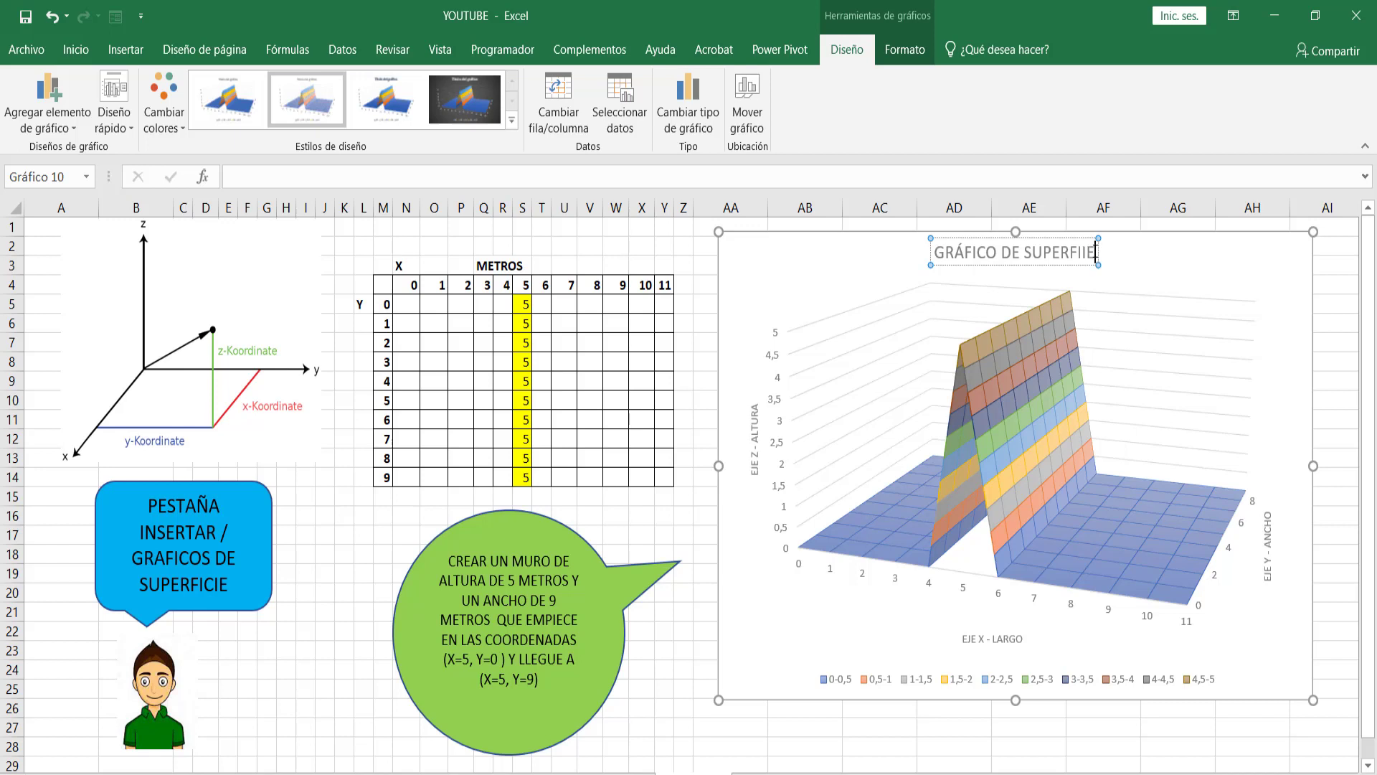
key("BackSpace")
key("BackSpace")
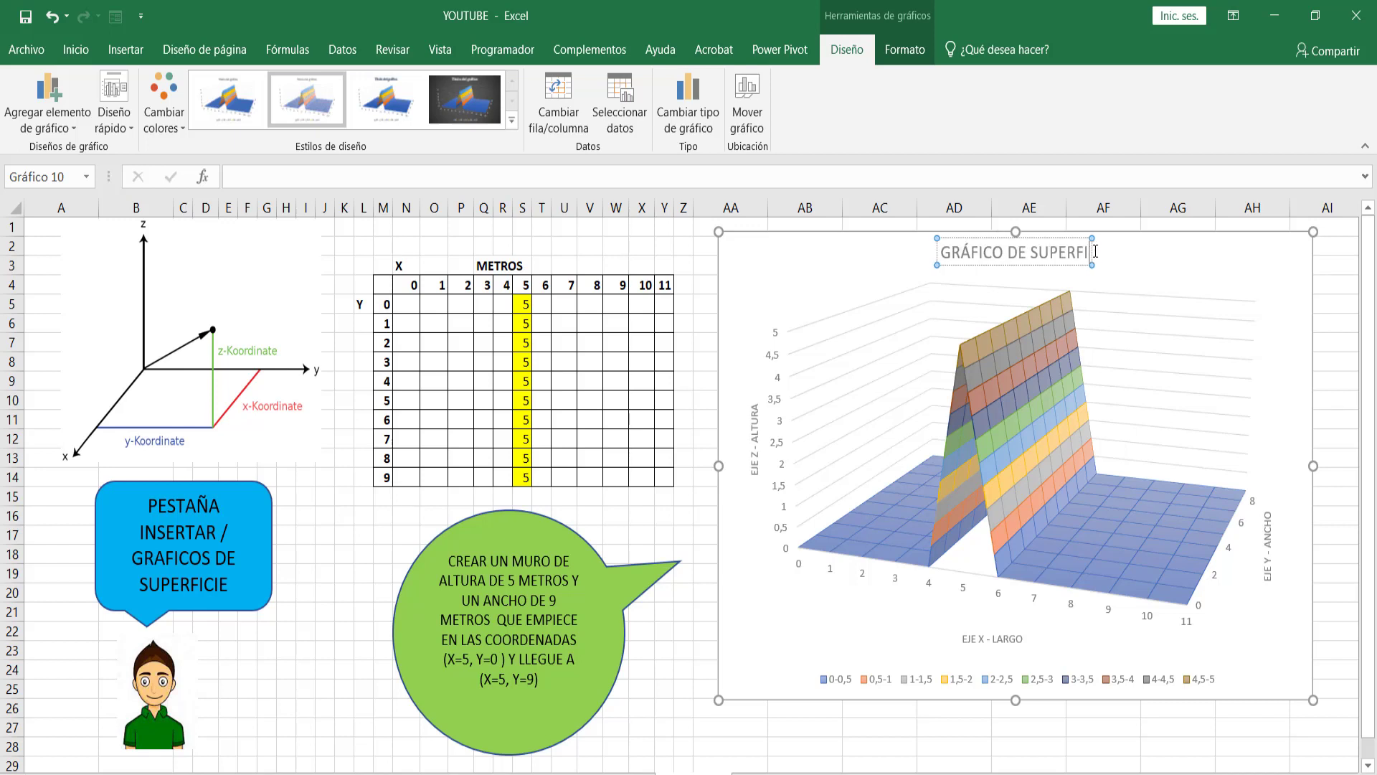
type("CIA")
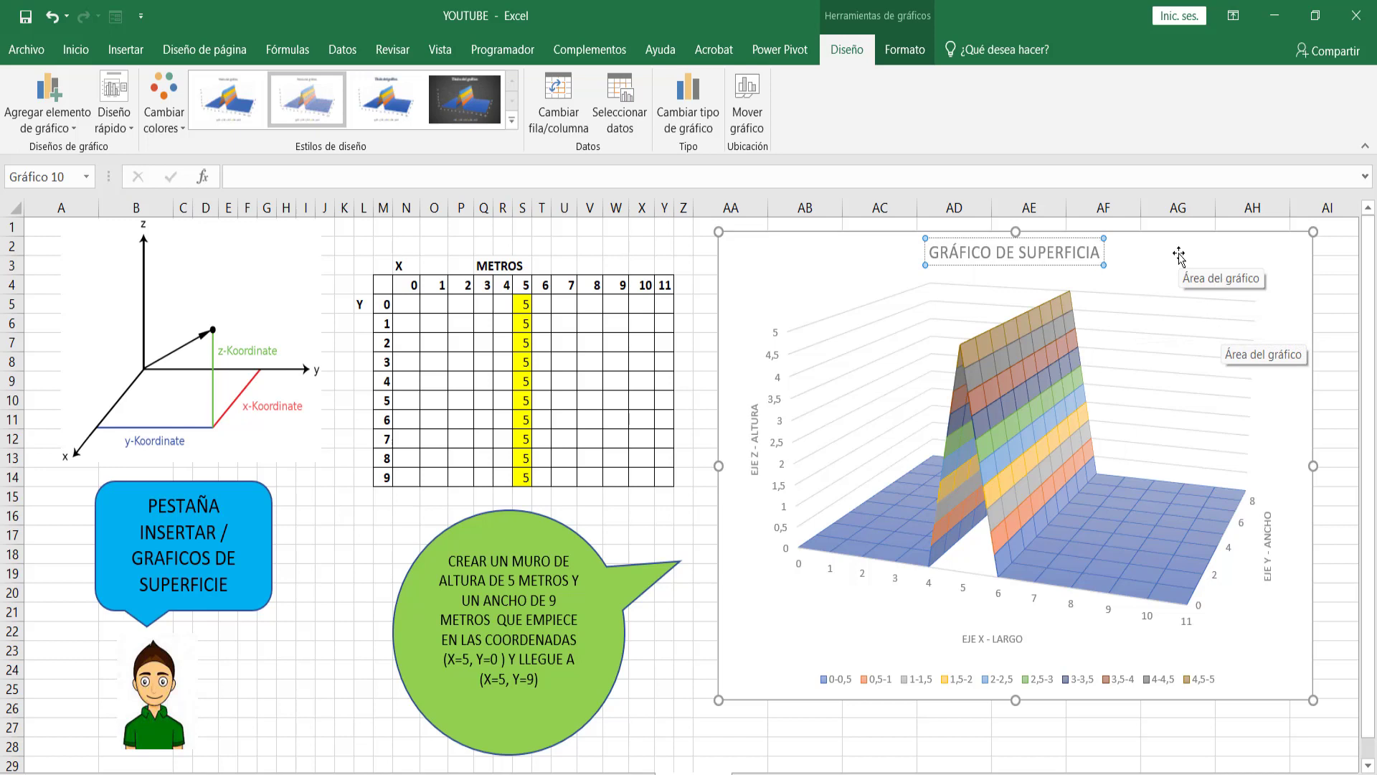
key("BackSpace")
type("E R")
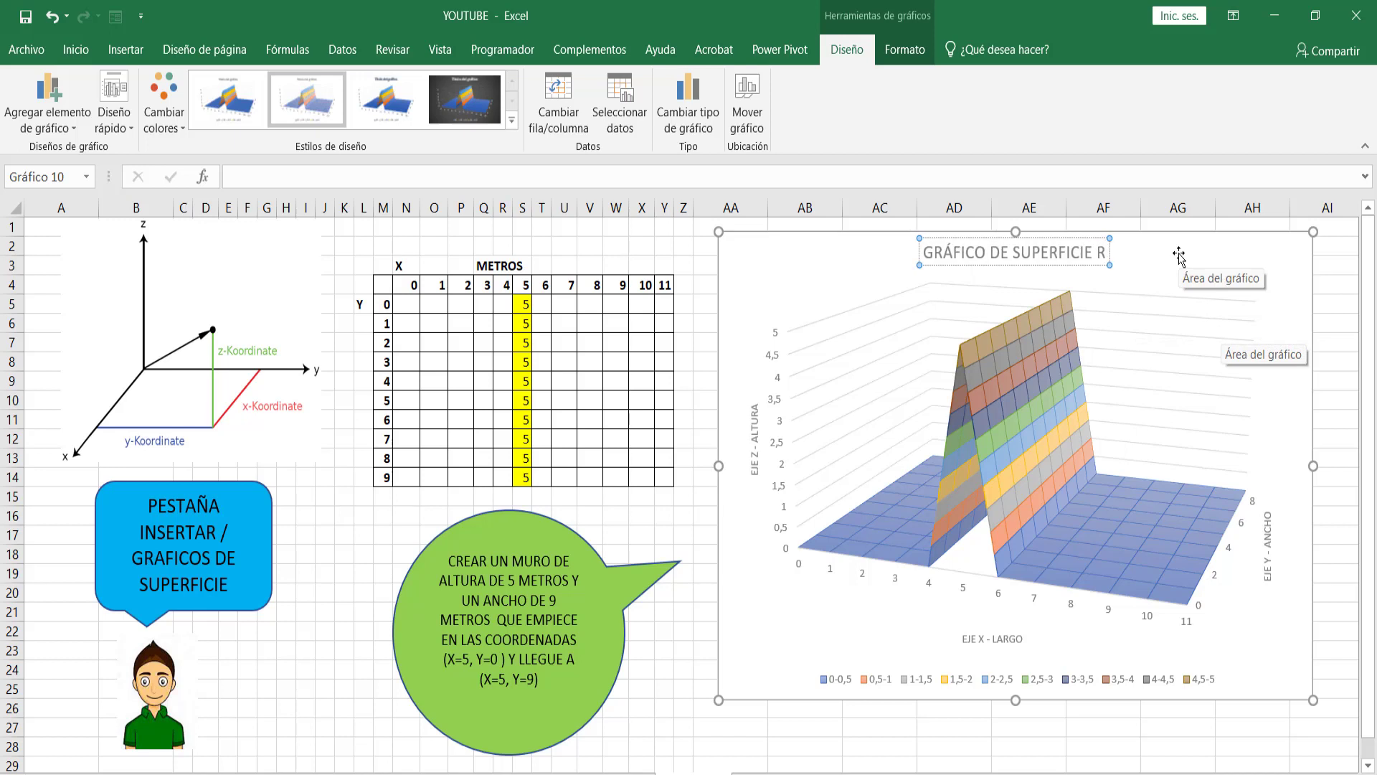
Step: Extend the chart title with "REPRESENTANDO UN MURO DE ALTURA"
type("EPRESEN")
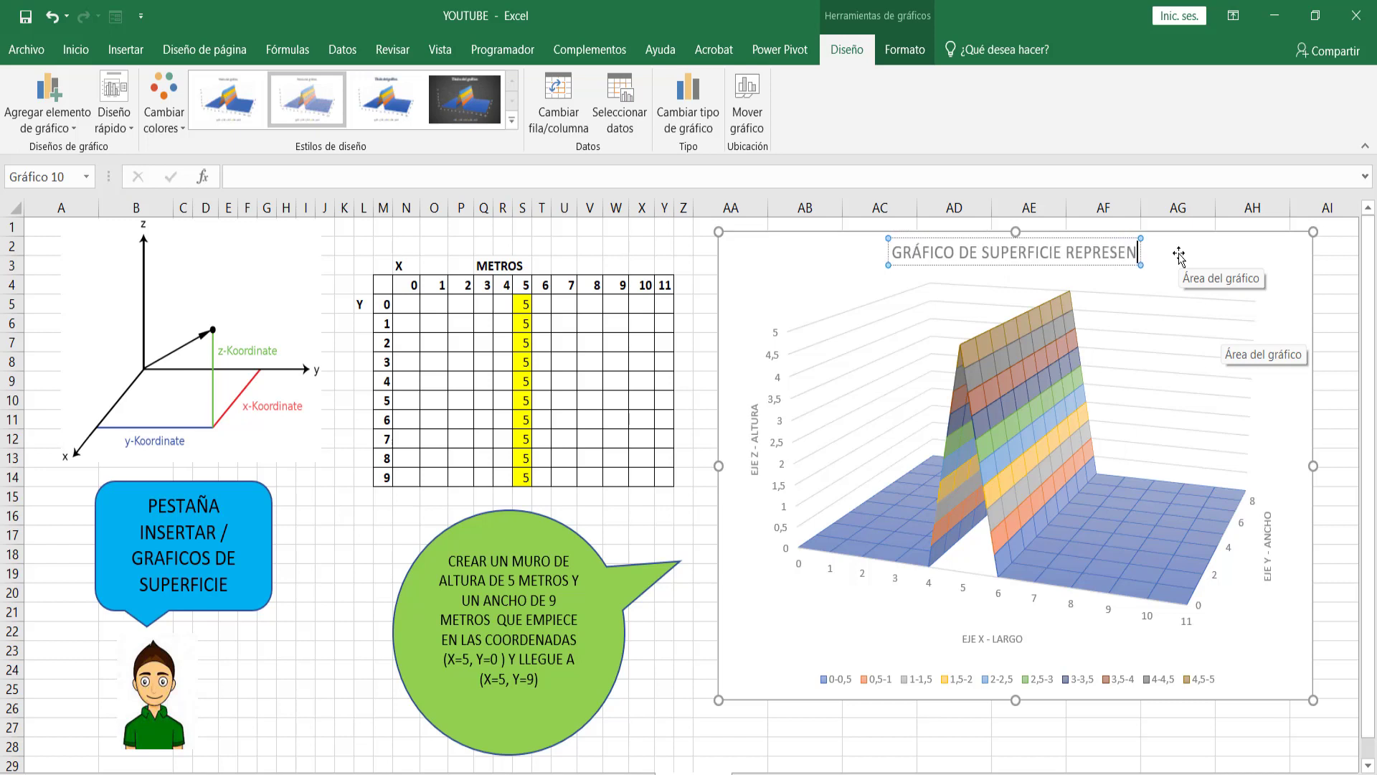
type("TANDO")
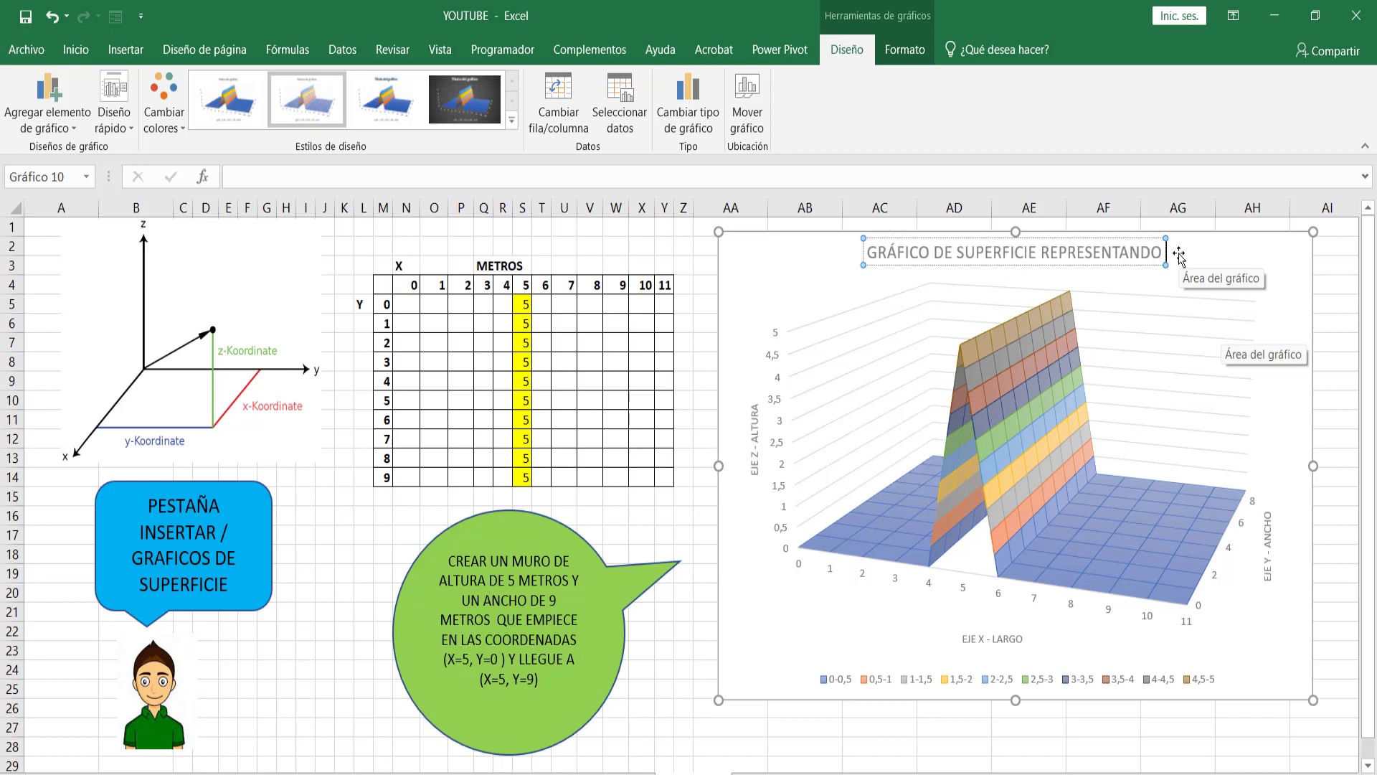
type(" U")
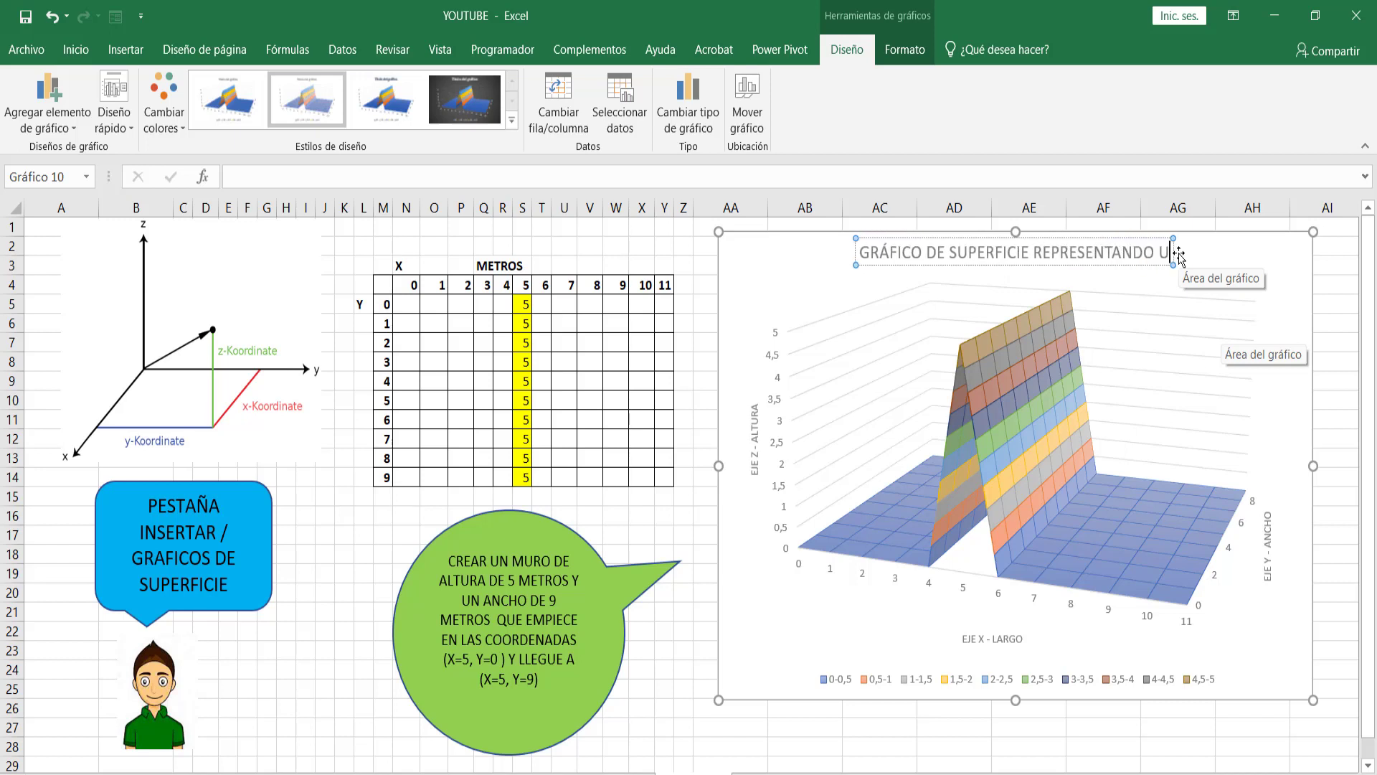
type("N M")
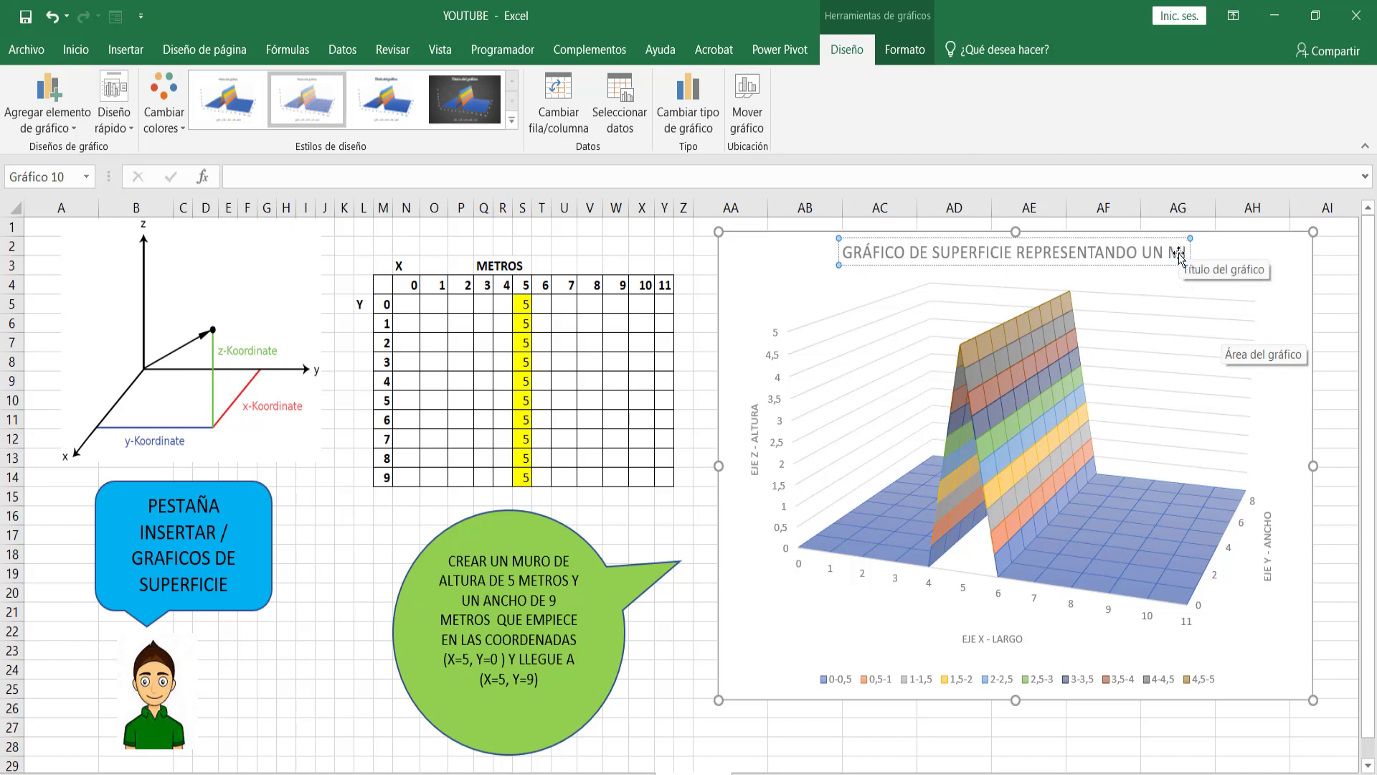
type("I")
key("BackSpace")
type("URO DE A")
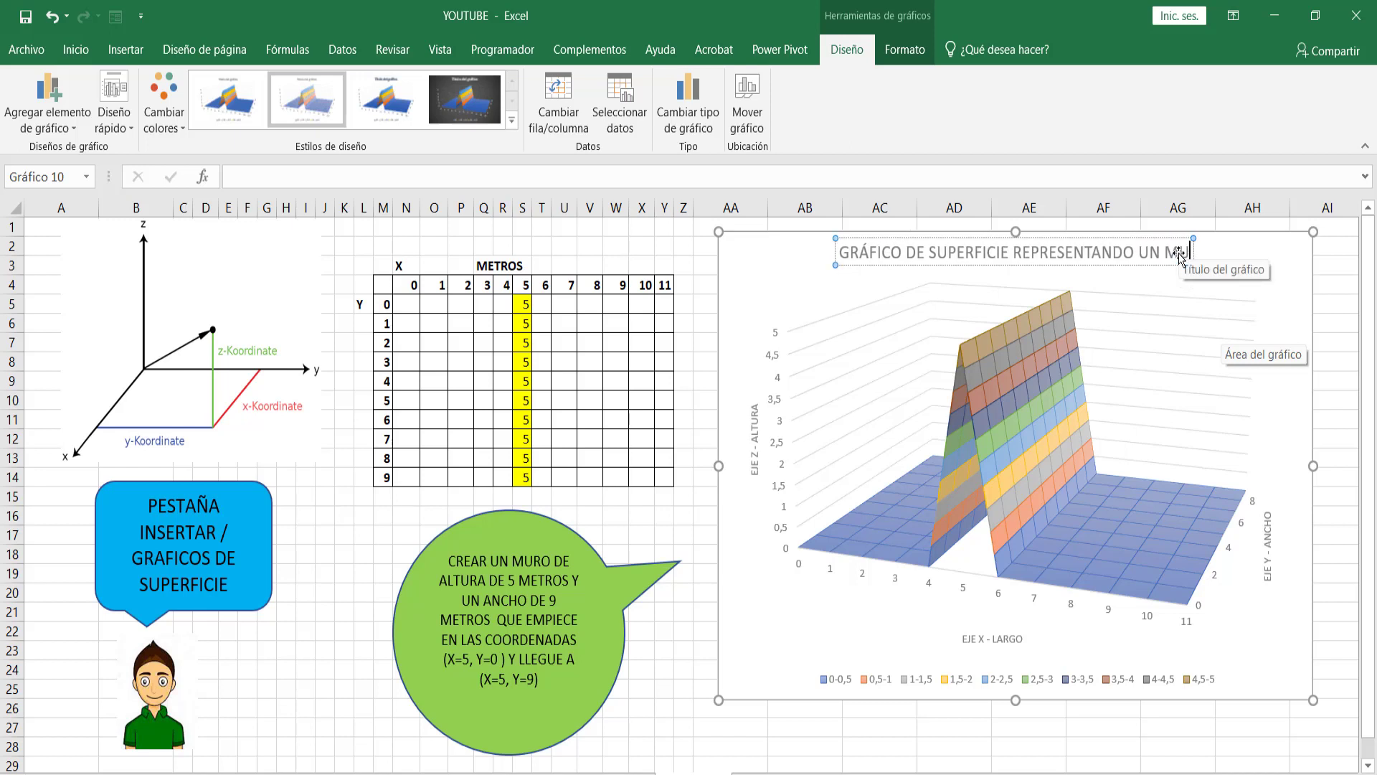
type("LTURA")
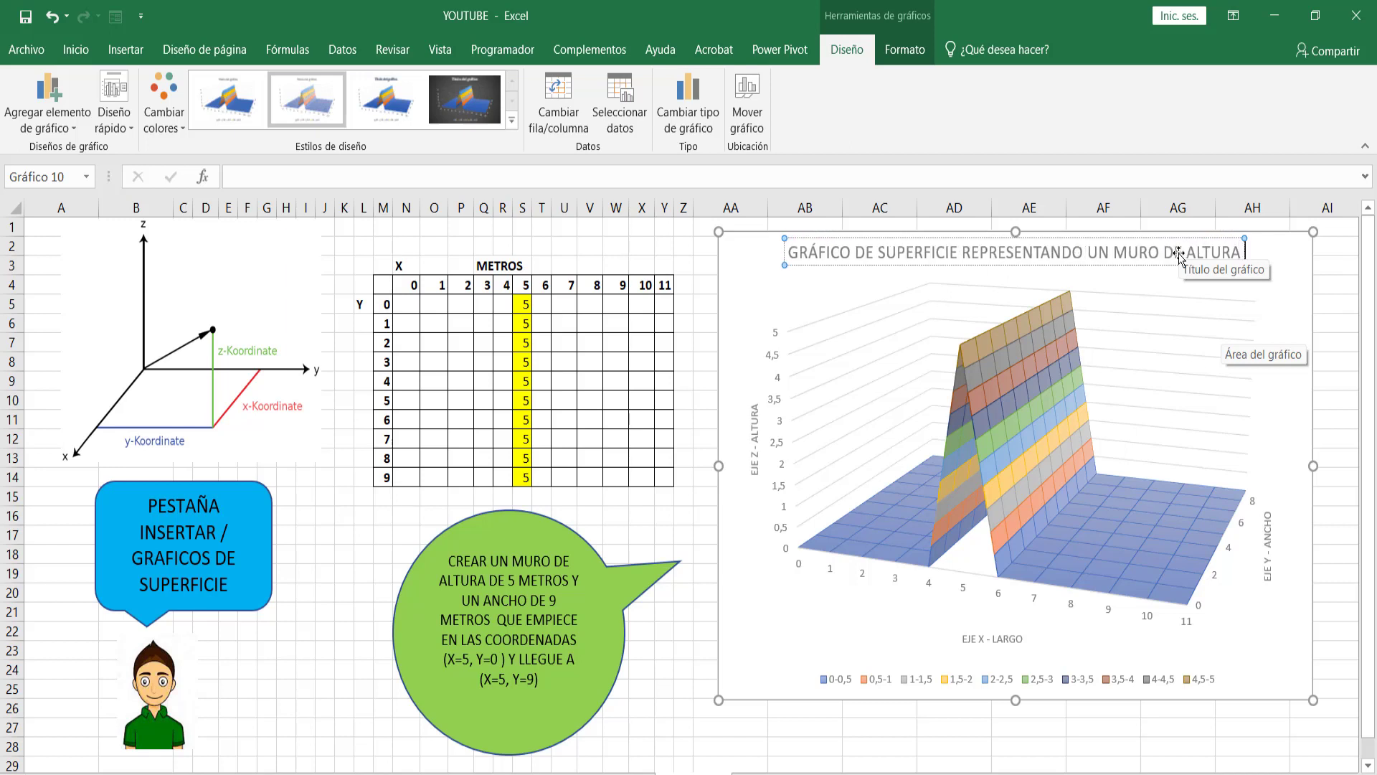
Step: Complete the chart title with "= 5 METROS Y ANCHO = 9 METROS" and finish editing it
type(" = ")
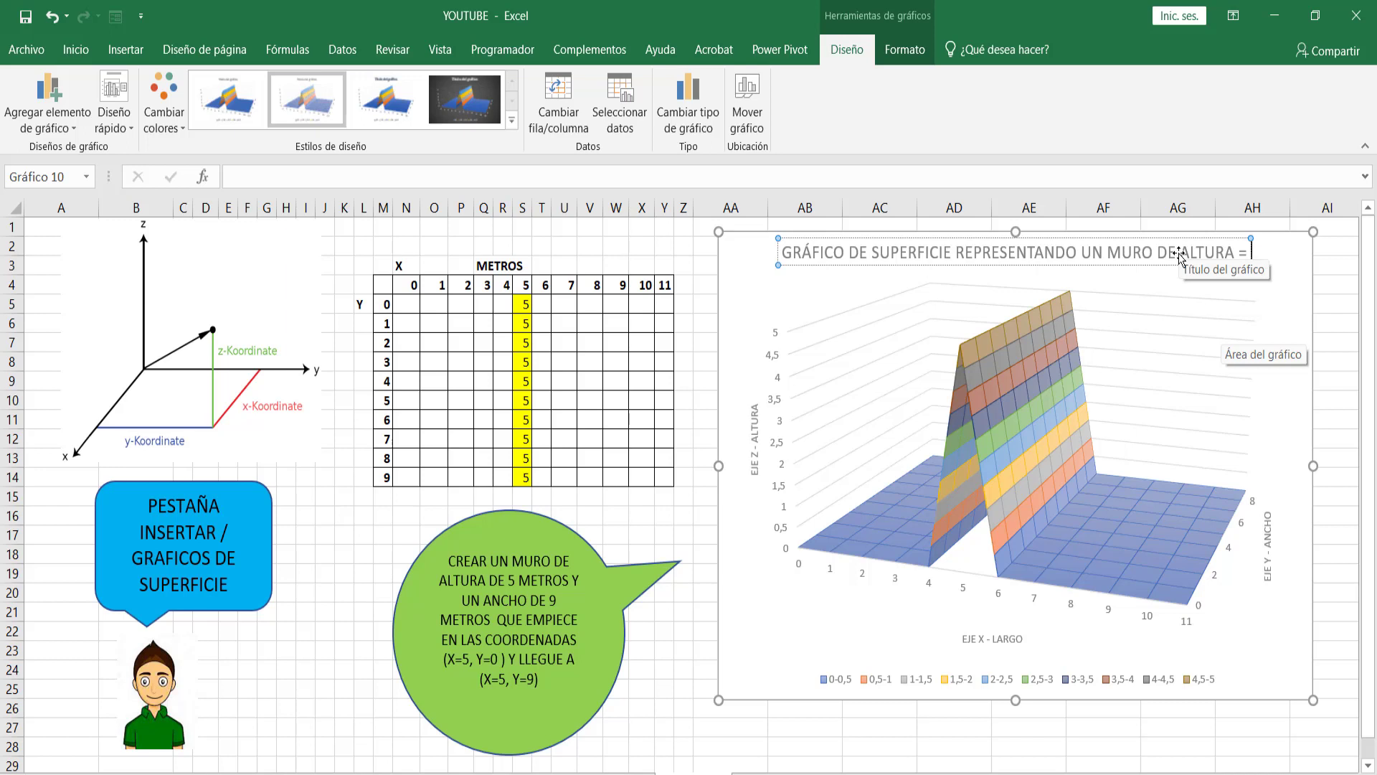
type("5")
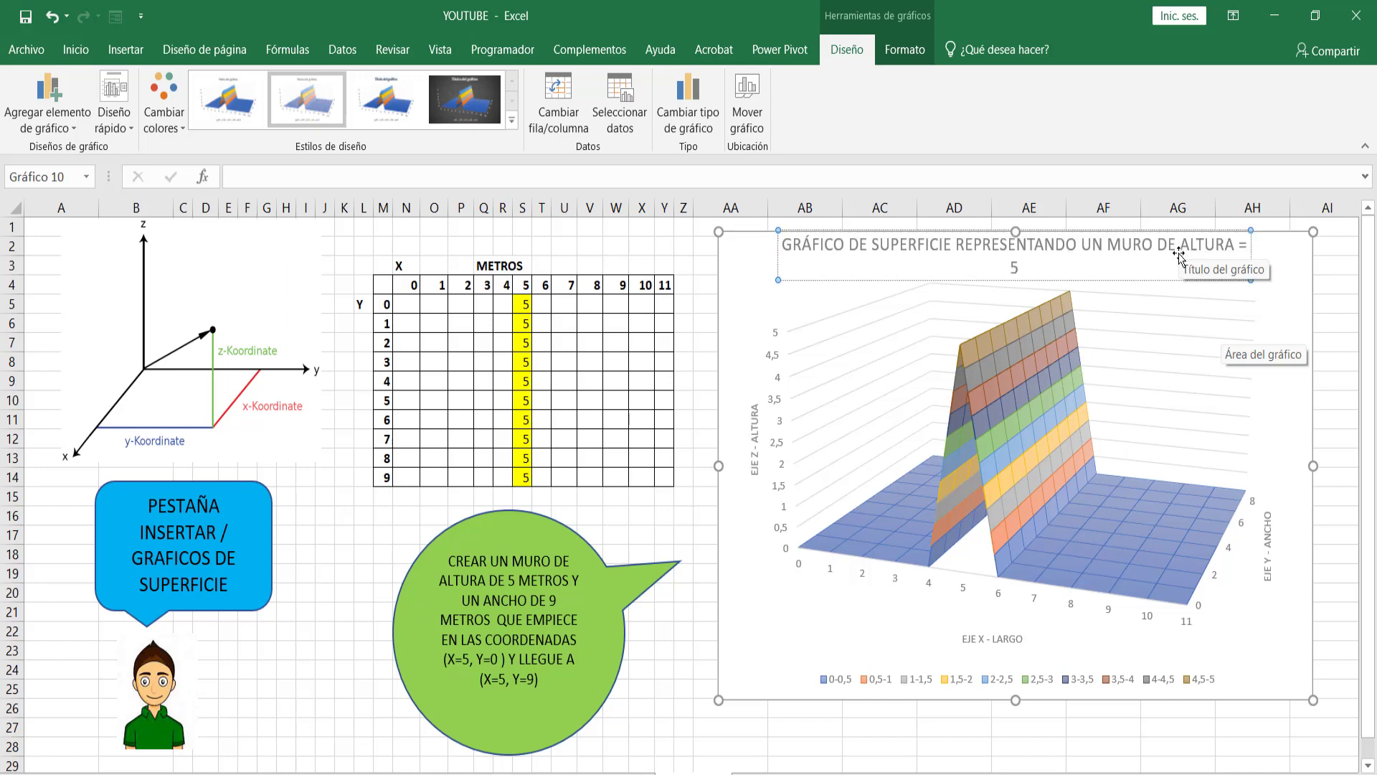
type(" METROS Y AN")
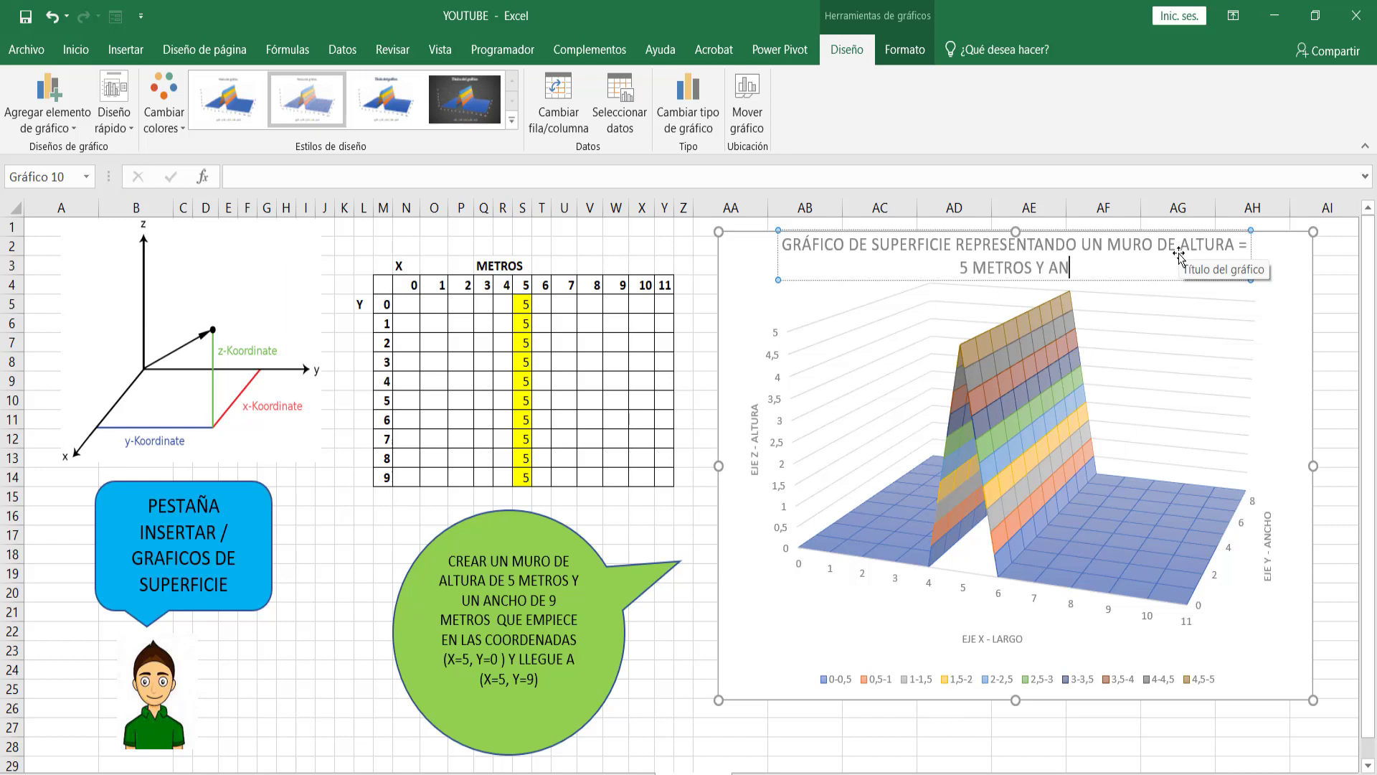
type("CHO ")
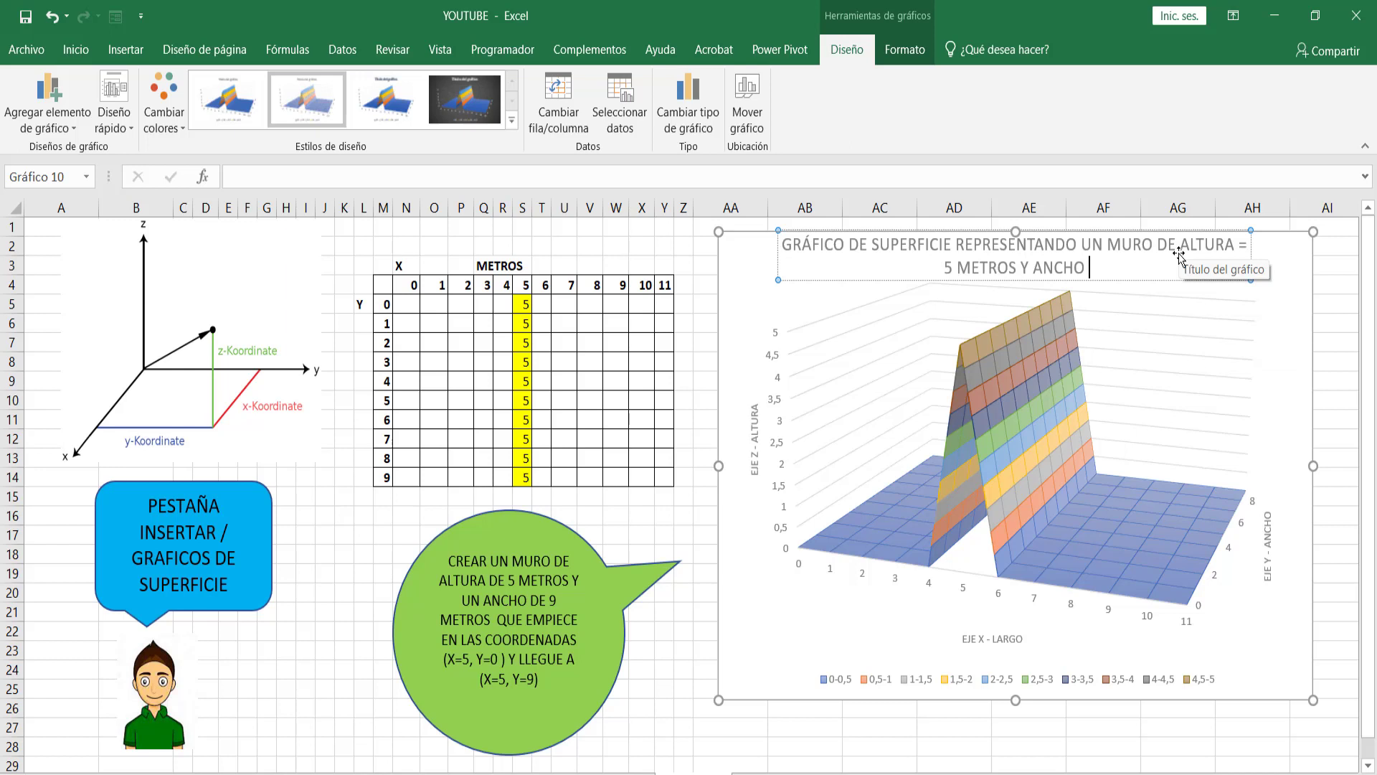
type("= ")
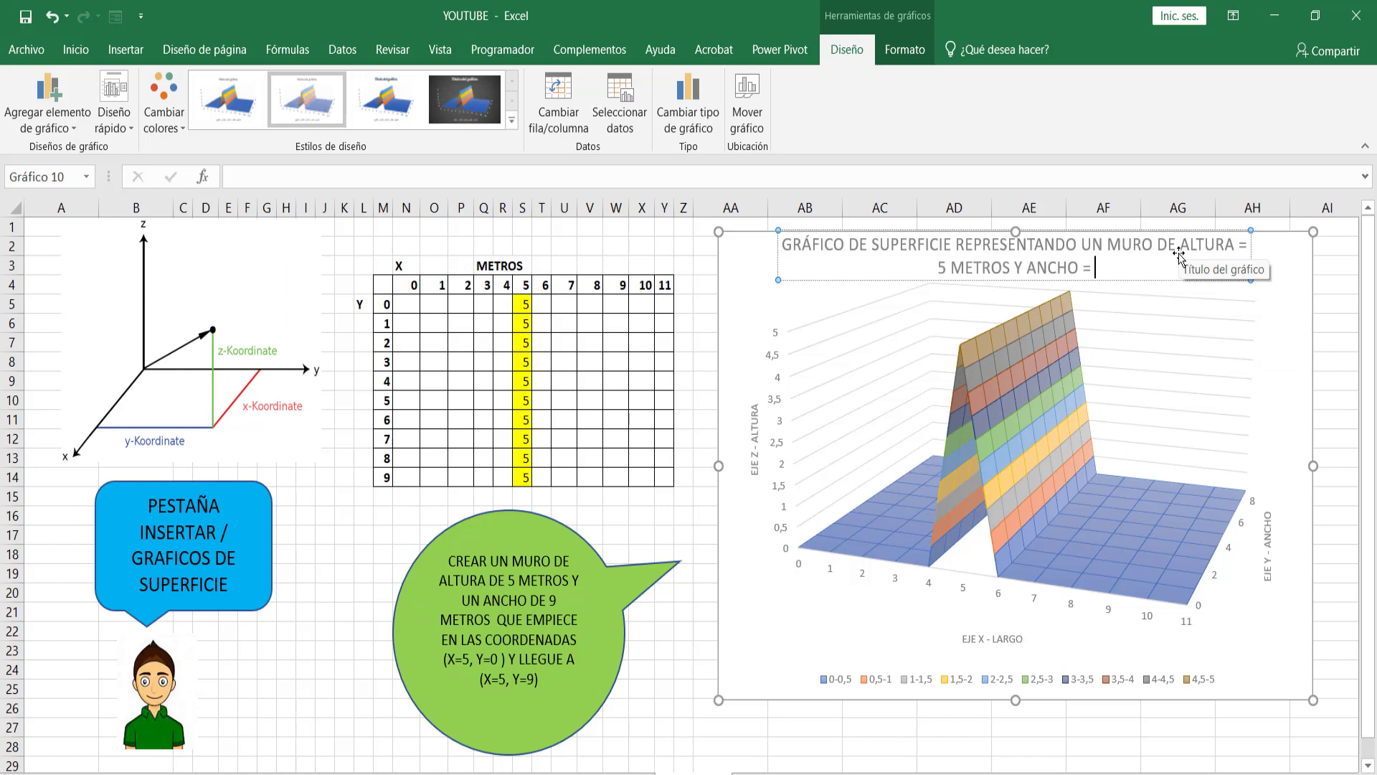
type("0")
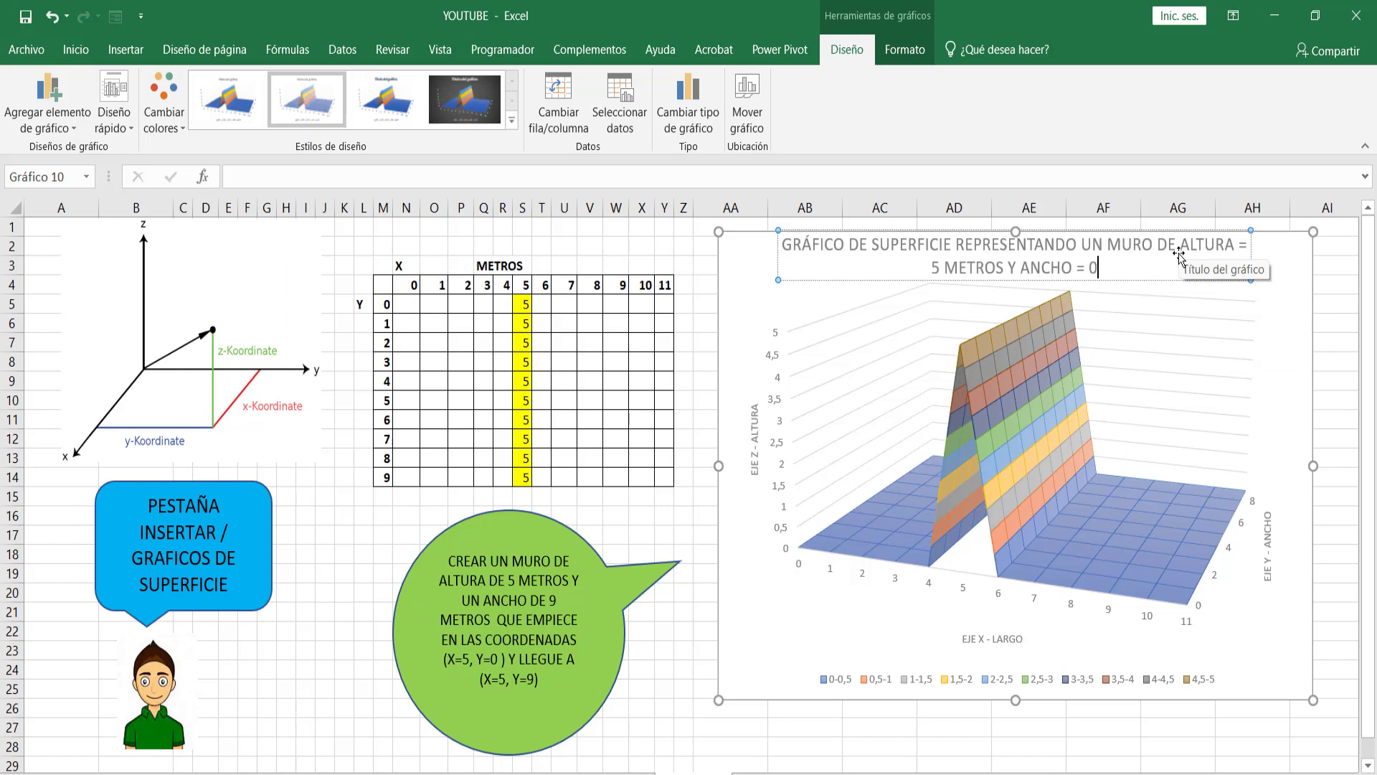
key("BackSpace")
type("9 M")
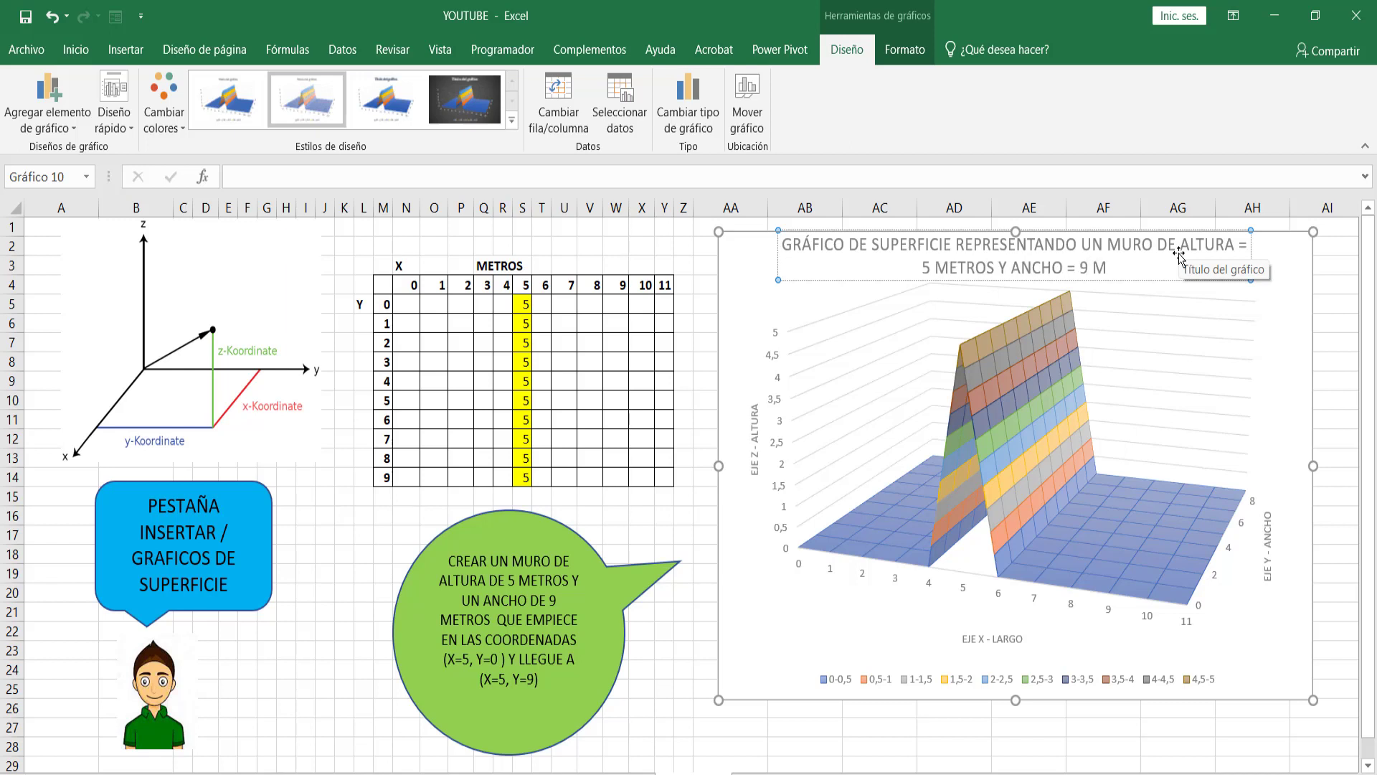
type("ETROS")
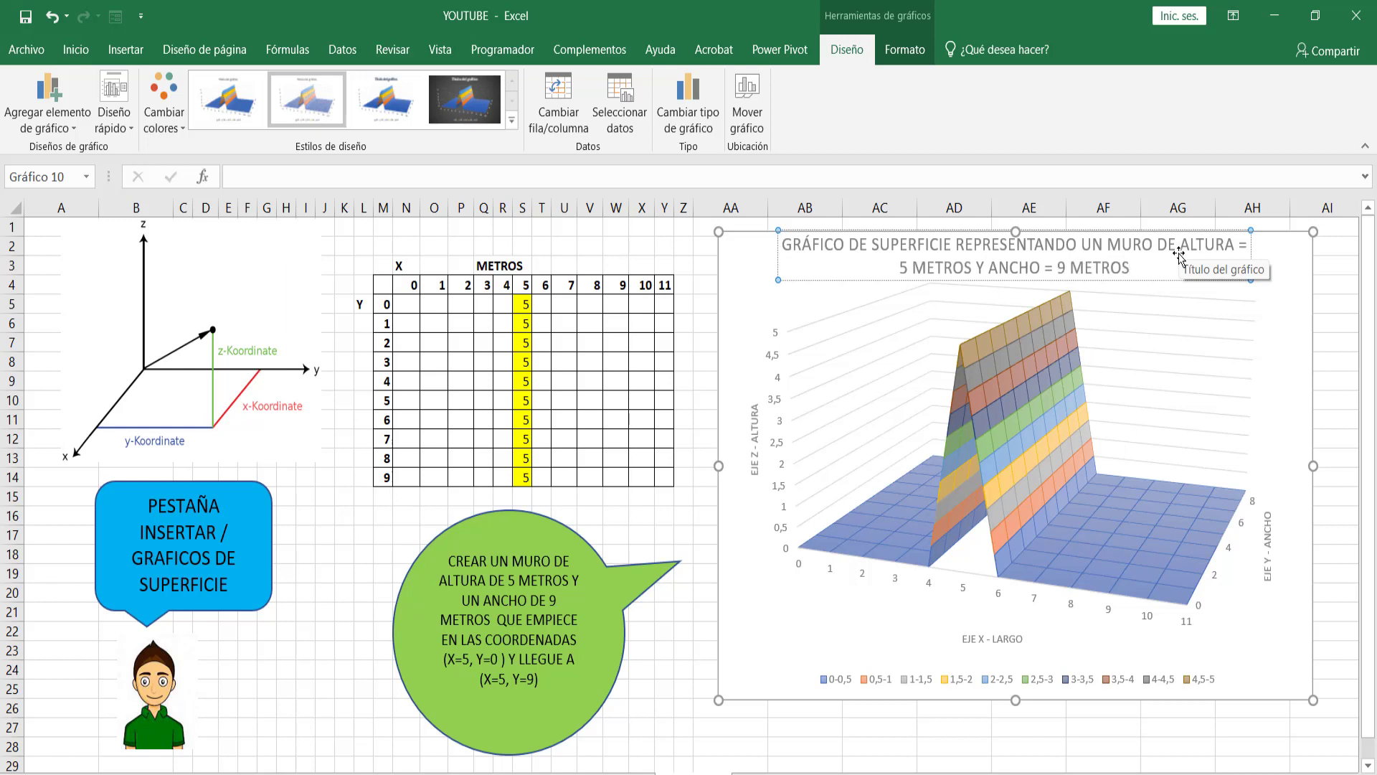
left_click(1340, 342)
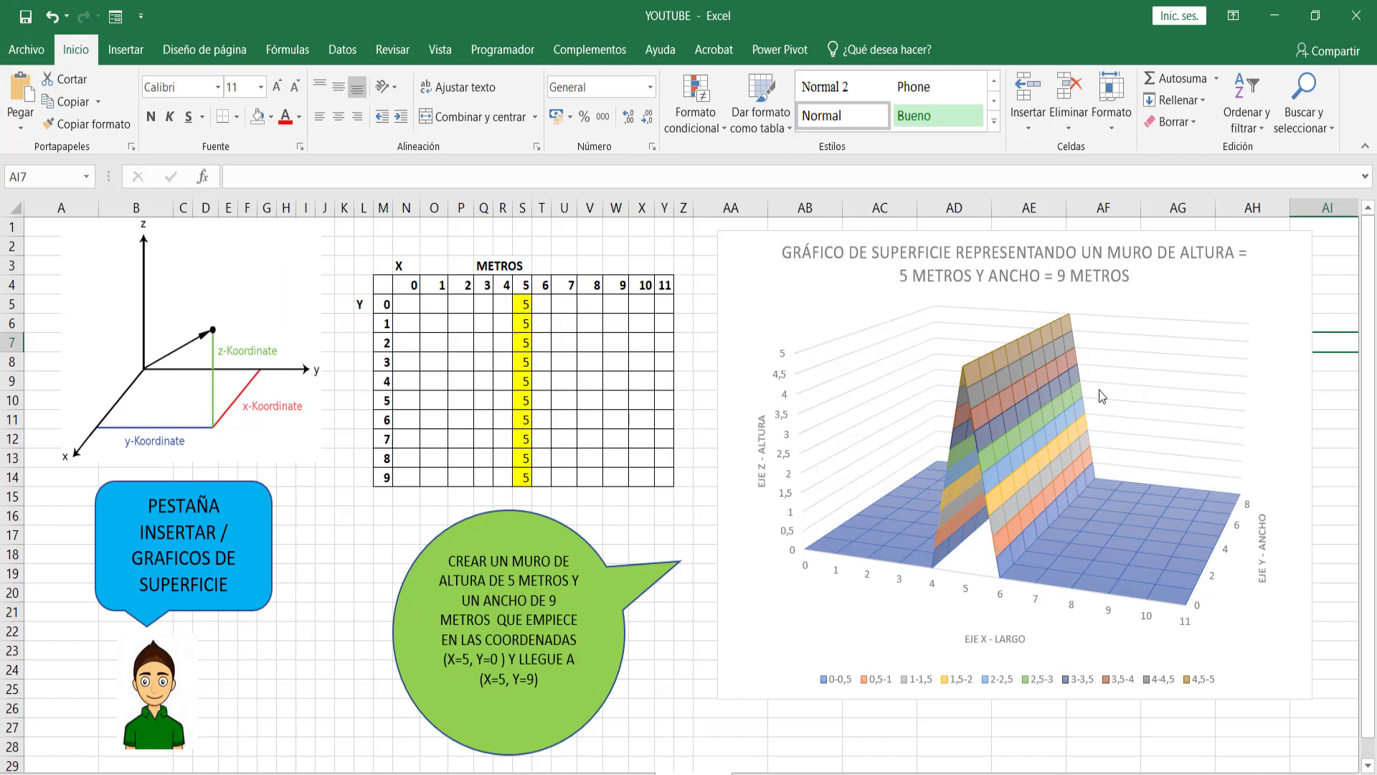
left_click(984, 440)
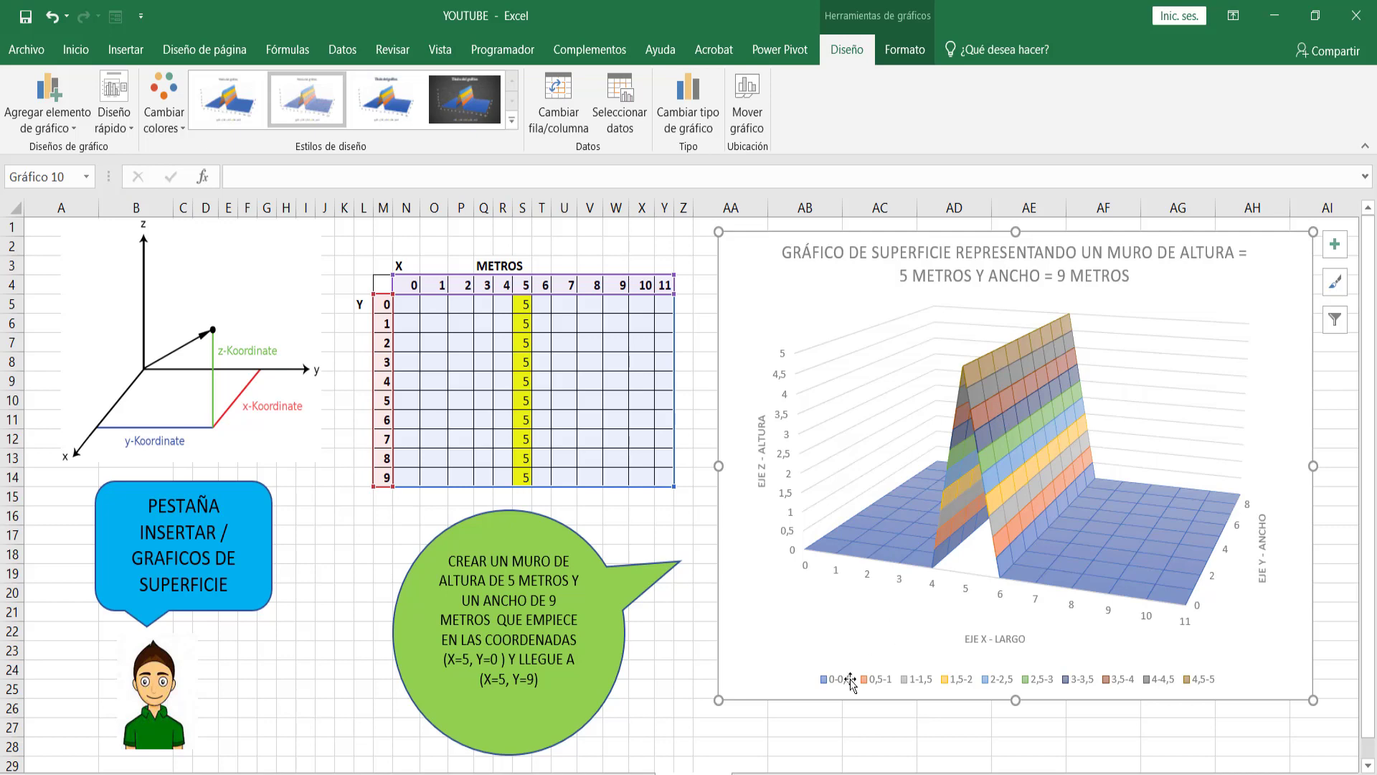
left_click(682, 633)
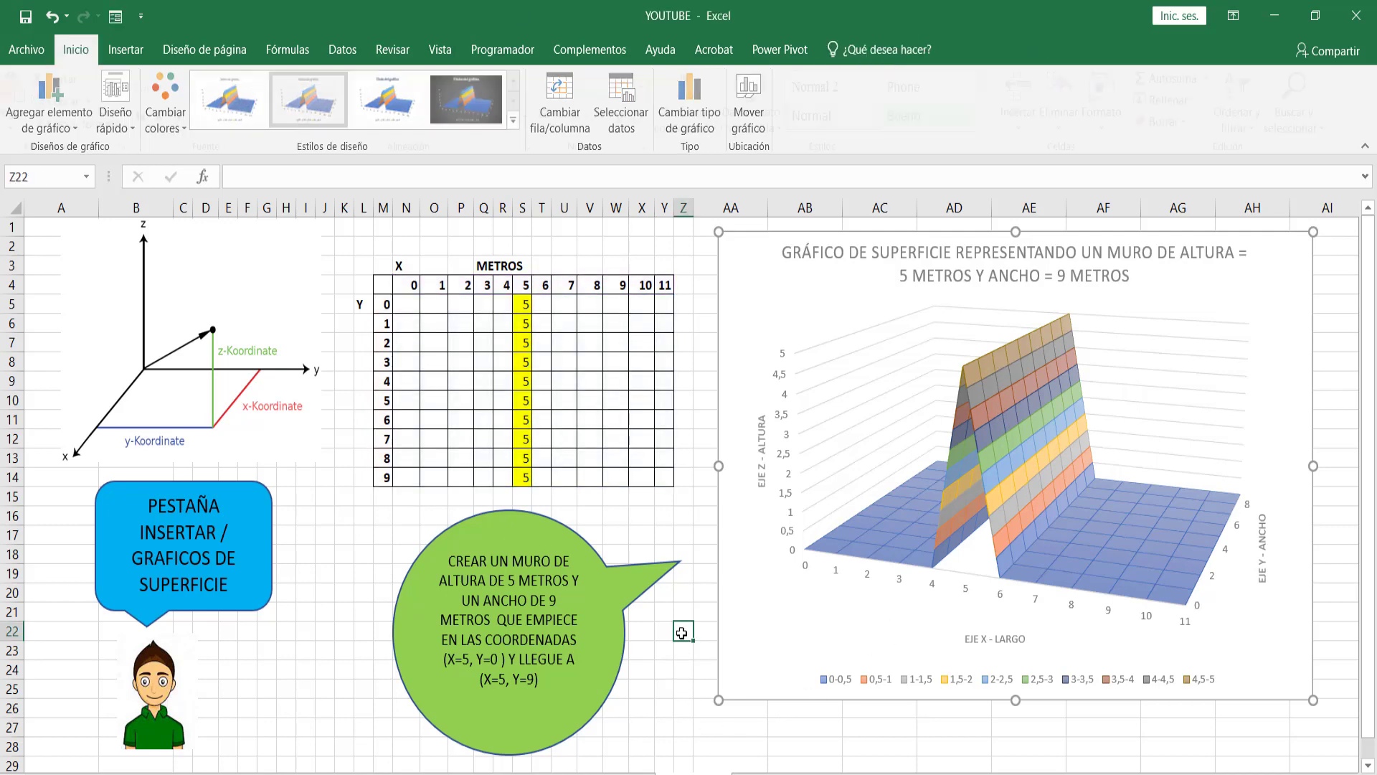